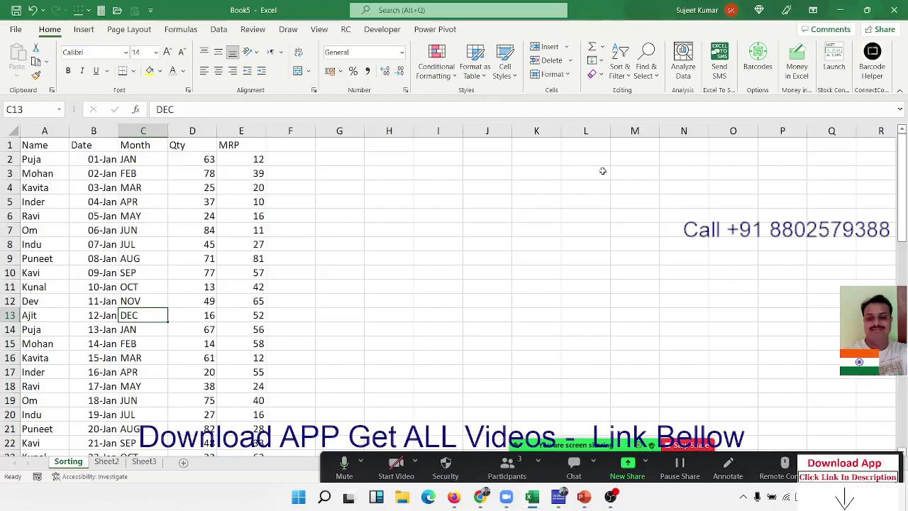
Step: Merge and centre L2:P6 and enter the title 'Sort Data'
{"action": "mouse_move", "coordinate": [599, 162]}
{"action": "left_mouse_down"}
{"action": "mouse_move", "coordinate": [633, 188]}
{"action": "mouse_move", "coordinate": [781, 215]}
{"action": "left_mouse_up"}
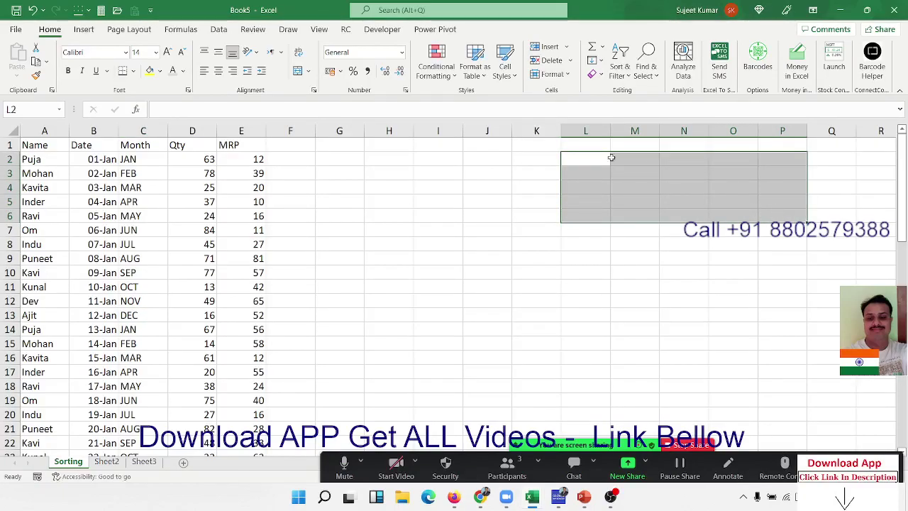
{"action": "left_click", "coordinate": [299, 71]}
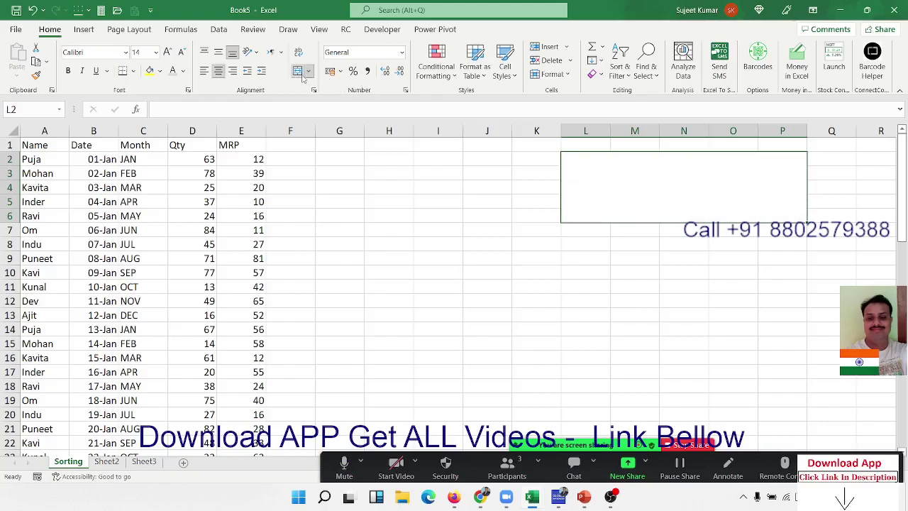
{"action": "type", "text": "Sort"}
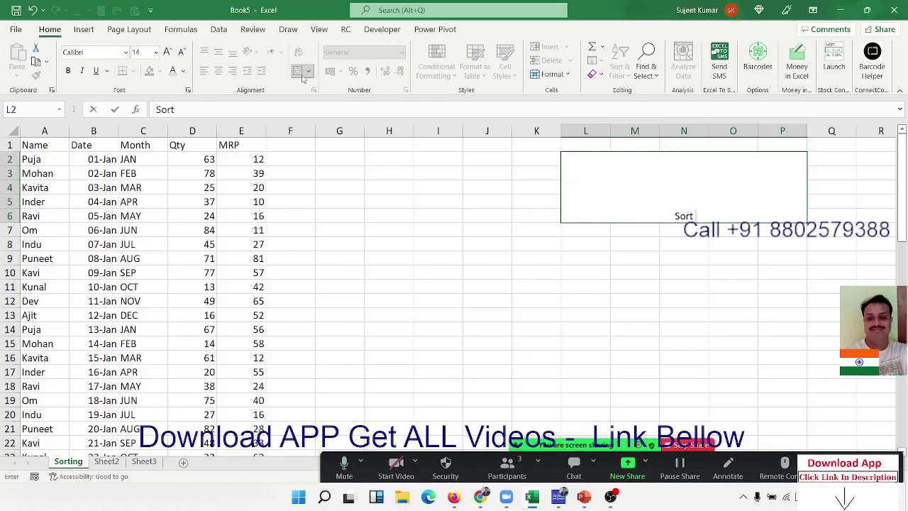
{"action": "type", "text": " Data"}
{"action": "key", "text": "Return"}
{"action": "key", "text": "Up"}
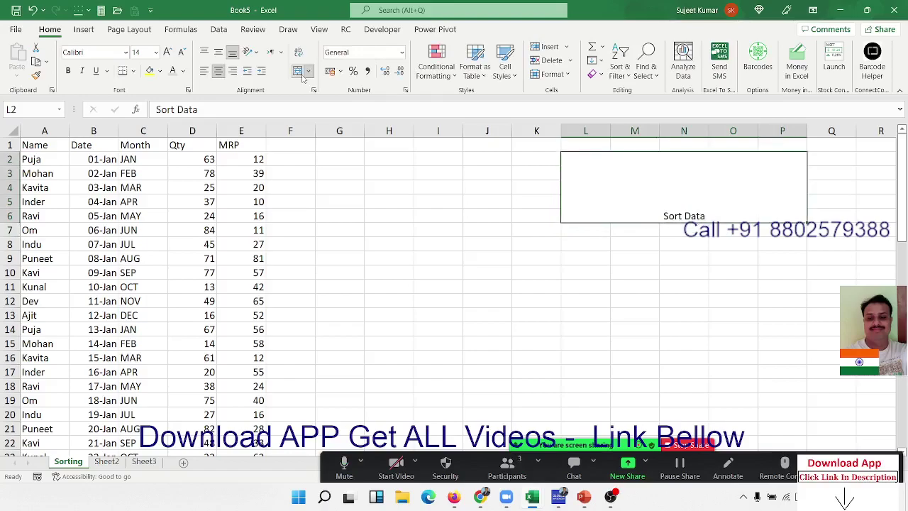
Step: Enlarge the title to font size 36 and give it a yellow fill
{"action": "left_click", "coordinate": [167, 53]}
{"action": "left_click", "coordinate": [167, 52]}
{"action": "left_click", "coordinate": [167, 52]}
{"action": "left_click", "coordinate": [168, 53]}
{"action": "left_click", "coordinate": [167, 53]}
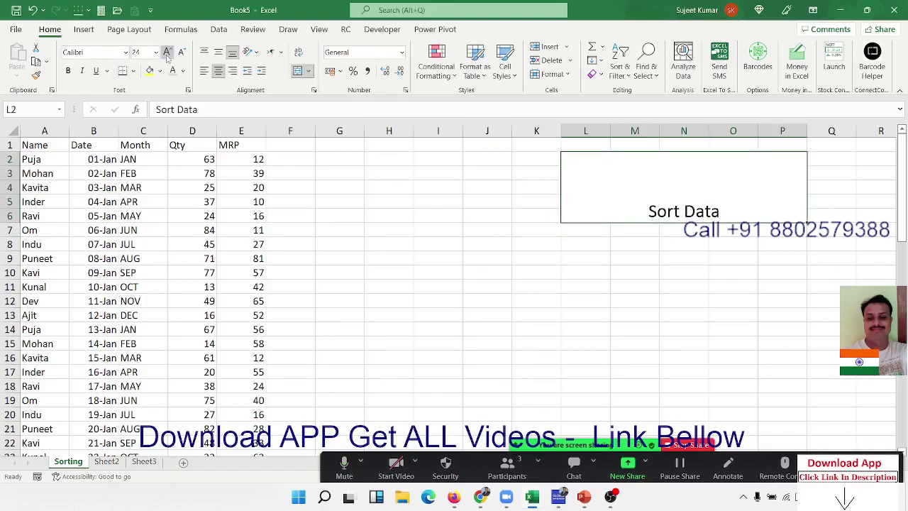
{"action": "left_click", "coordinate": [168, 53]}
{"action": "left_click", "coordinate": [167, 53]}
{"action": "left_click", "coordinate": [168, 53]}
{"action": "left_click", "coordinate": [219, 53]}
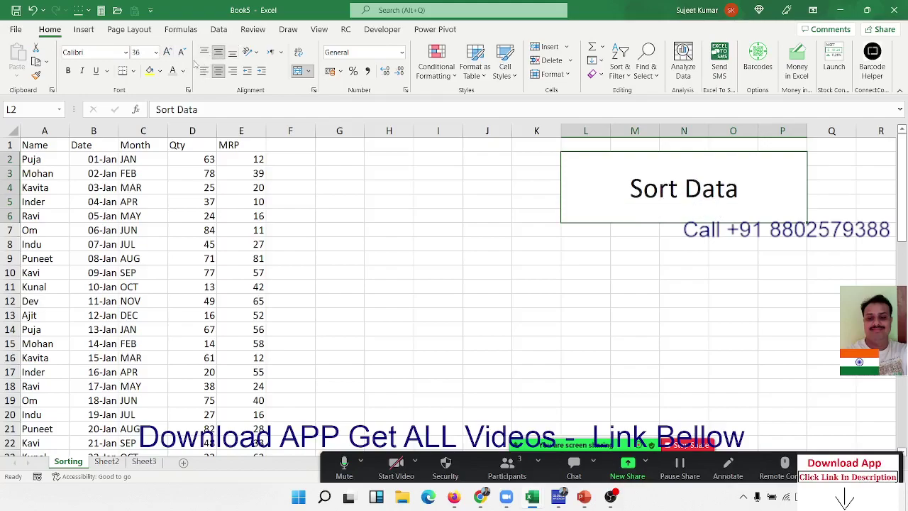
{"action": "left_click", "coordinate": [149, 71]}
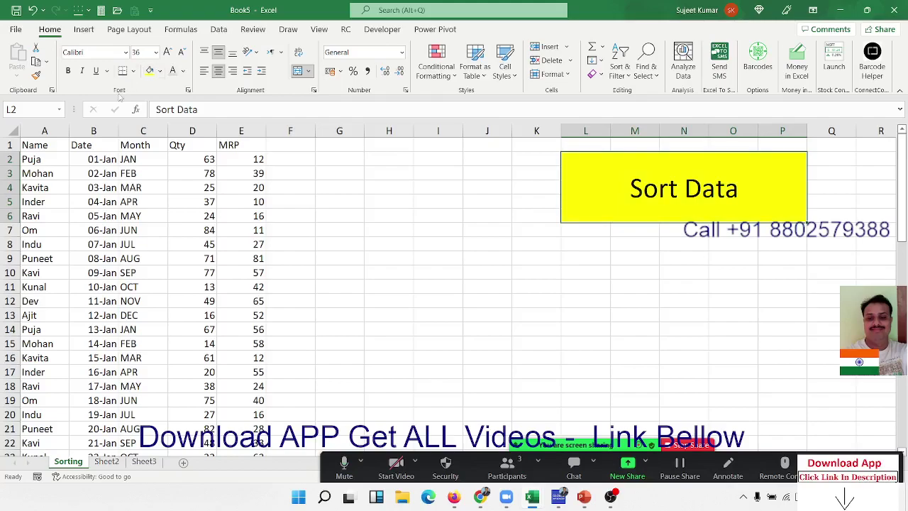
{"action": "left_click", "coordinate": [210, 177]}
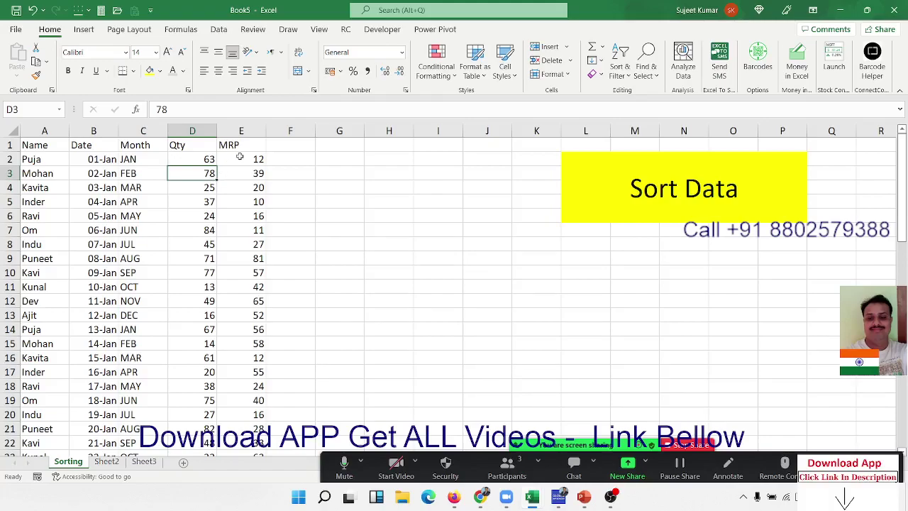
{"action": "scroll", "coordinate": [214, 221], "scroll_direction": "down", "scroll_amount": 3}
{"action": "scroll", "coordinate": [213, 225], "scroll_direction": "down", "scroll_amount": 7}
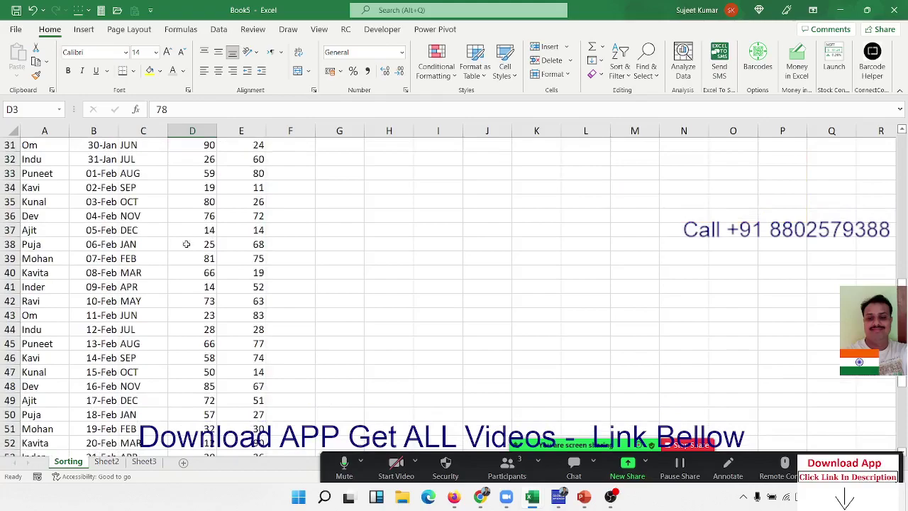
{"action": "scroll", "coordinate": [186, 245], "scroll_direction": "up", "scroll_amount": 10}
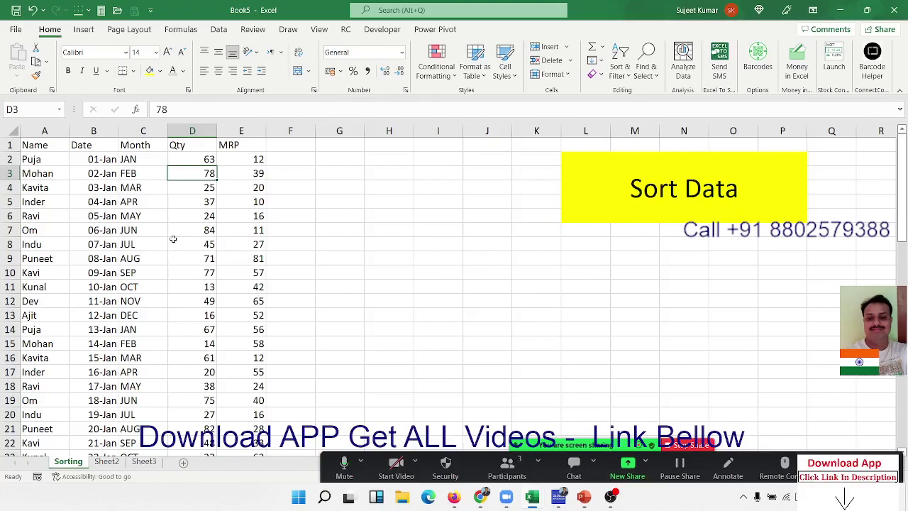
{"action": "left_click", "coordinate": [191, 141]}
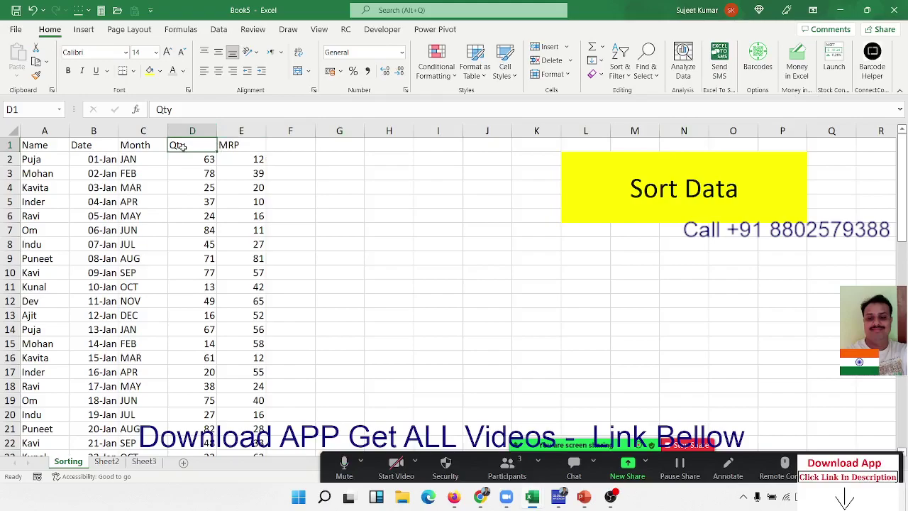
{"action": "left_click", "coordinate": [620, 71]}
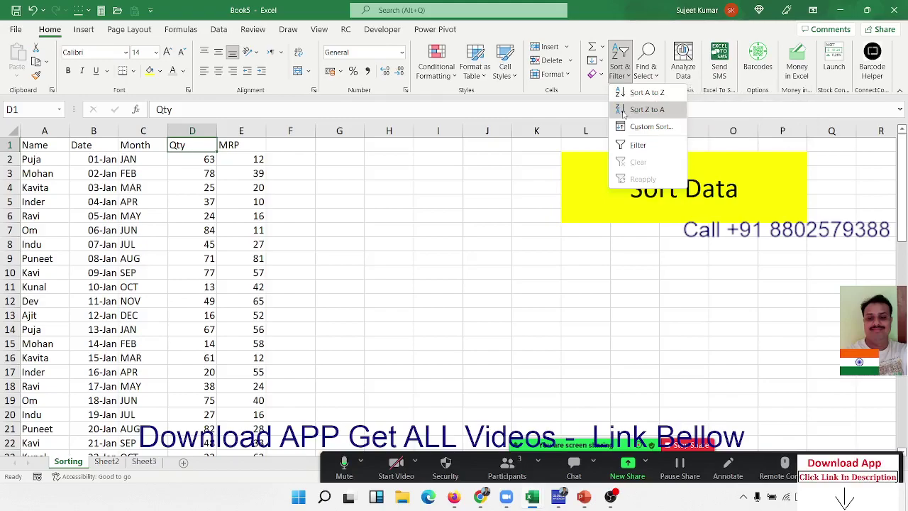
{"action": "left_click", "coordinate": [645, 109]}
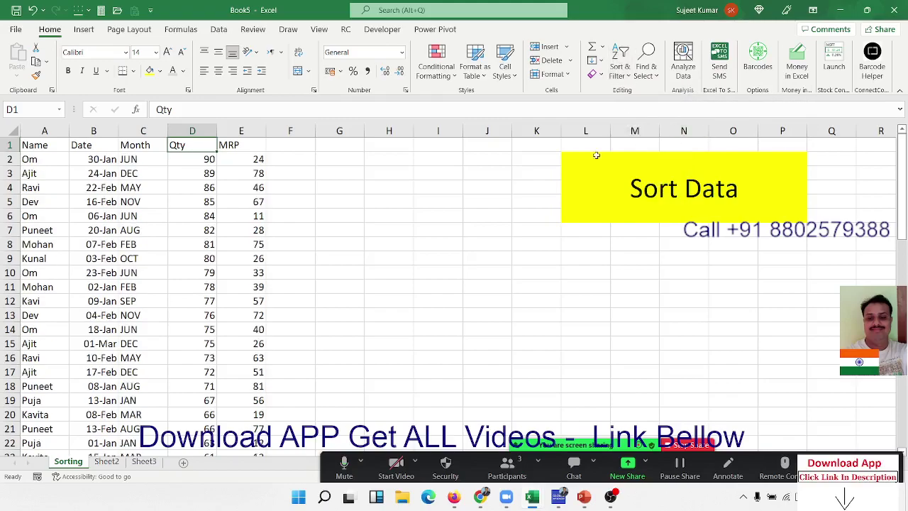
{"action": "mouse_move", "coordinate": [48, 145]}
{"action": "left_mouse_down"}
{"action": "mouse_move", "coordinate": [215, 208]}
{"action": "mouse_move", "coordinate": [285, 298]}
{"action": "mouse_move", "coordinate": [283, 282]}
{"action": "mouse_move", "coordinate": [259, 287]}
{"action": "left_mouse_up"}
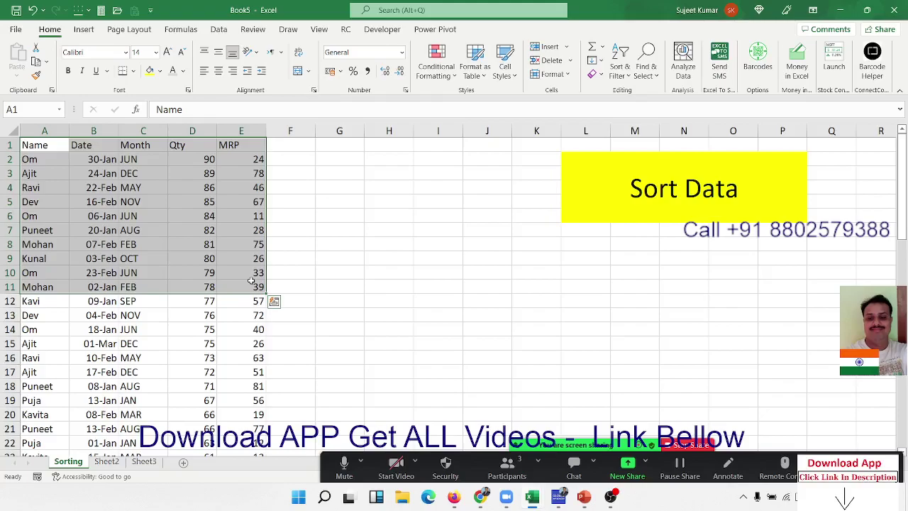
{"action": "key", "text": "ctrl+z"}
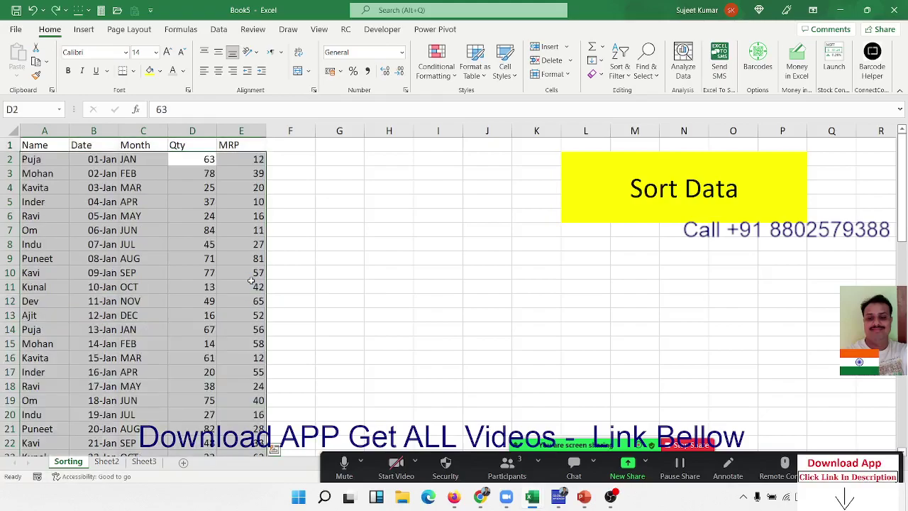
{"action": "left_click", "coordinate": [212, 184]}
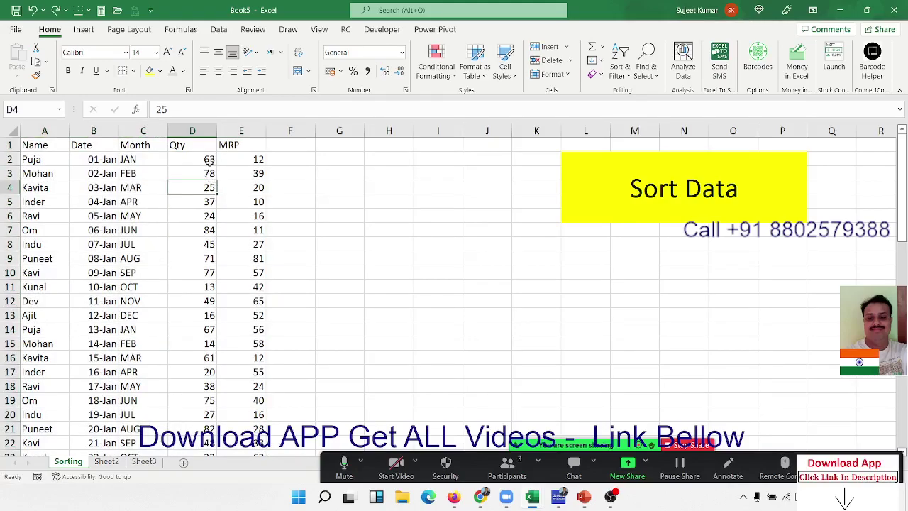
{"action": "left_click_drag", "start_coordinate": [207, 160], "coordinate": [206, 216]}
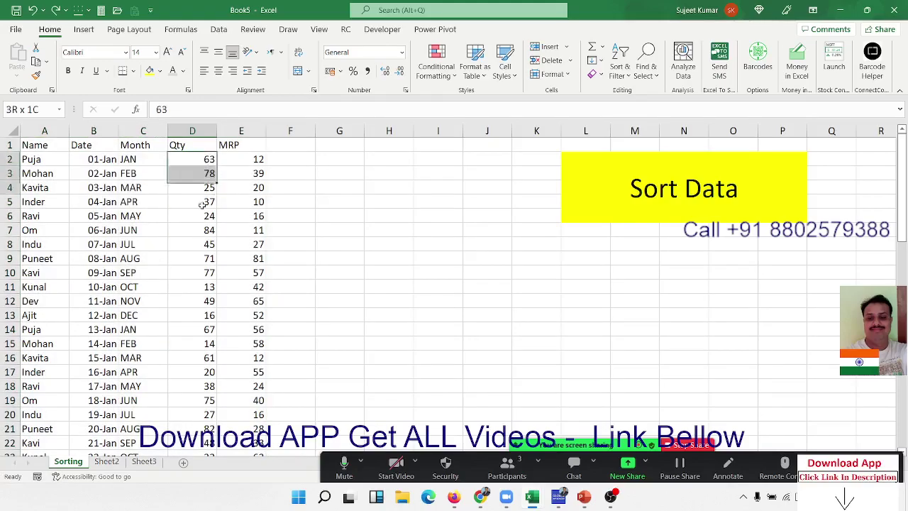
{"action": "left_click", "coordinate": [195, 285]}
{"action": "left_click", "coordinate": [177, 137]}
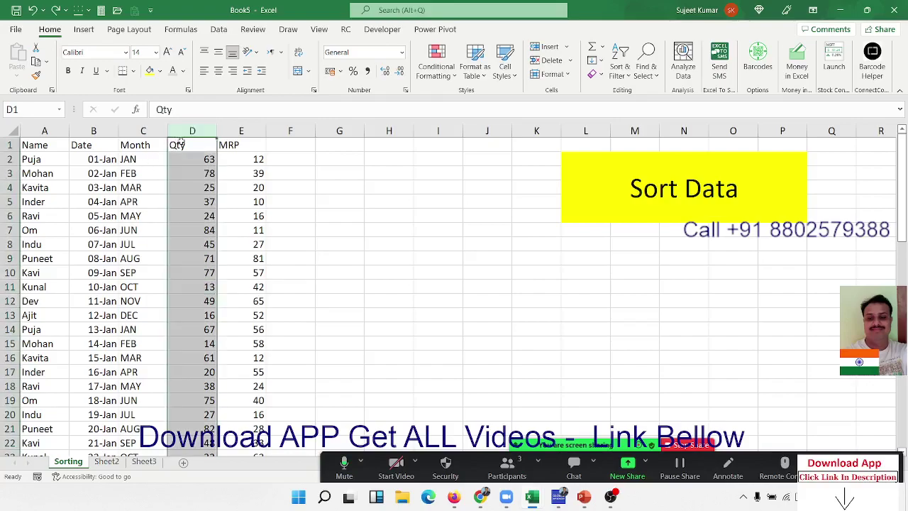
{"action": "left_click", "coordinate": [178, 146]}
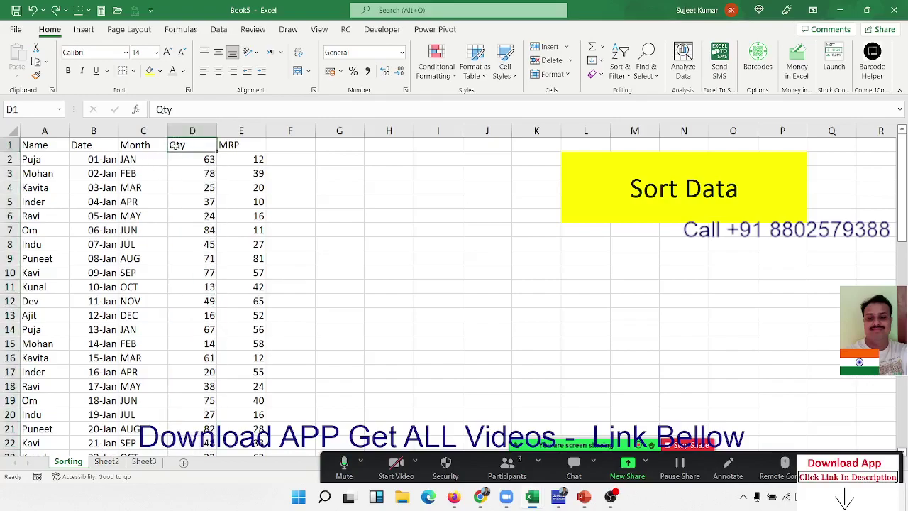
Step: Sort the table by Qty Z to A so it runs 90, 89, 86, 85, then check the top rows
{"action": "left_click", "coordinate": [51, 29]}
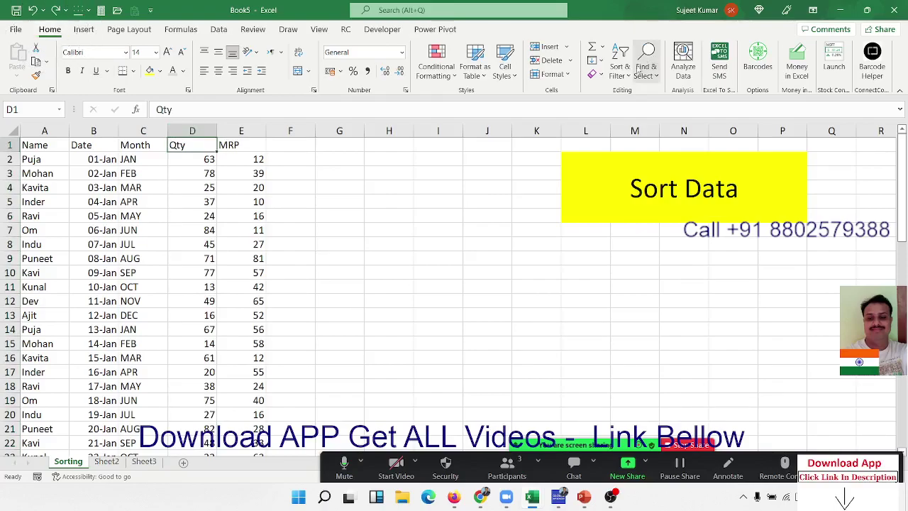
{"action": "left_click", "coordinate": [627, 76]}
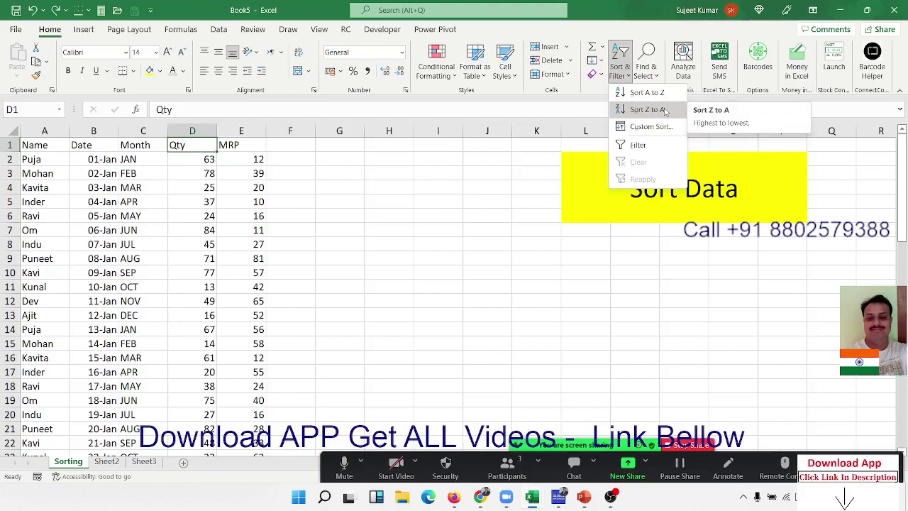
{"action": "left_click", "coordinate": [665, 110]}
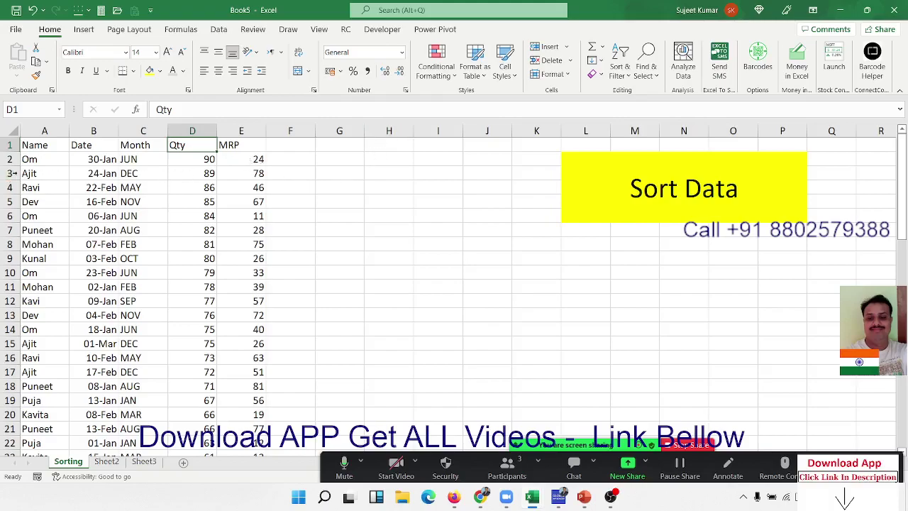
{"action": "left_click_drag", "start_coordinate": [28, 159], "coordinate": [93, 158]}
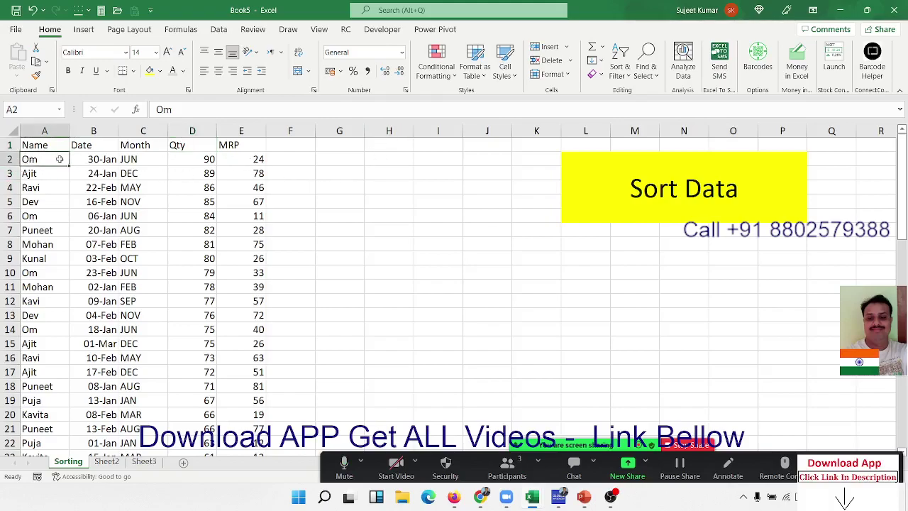
{"action": "left_click", "coordinate": [213, 159]}
{"action": "left_click_drag", "start_coordinate": [56, 157], "coordinate": [262, 159]}
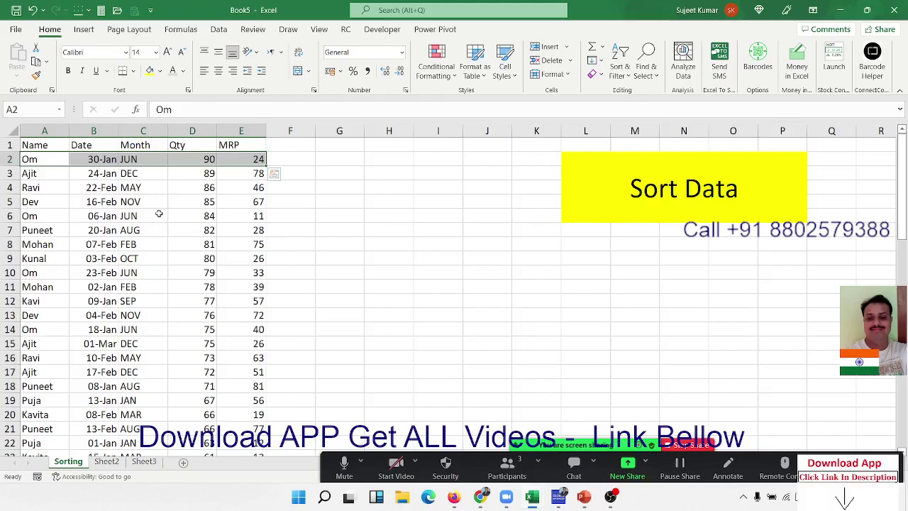
{"action": "left_click", "coordinate": [197, 174]}
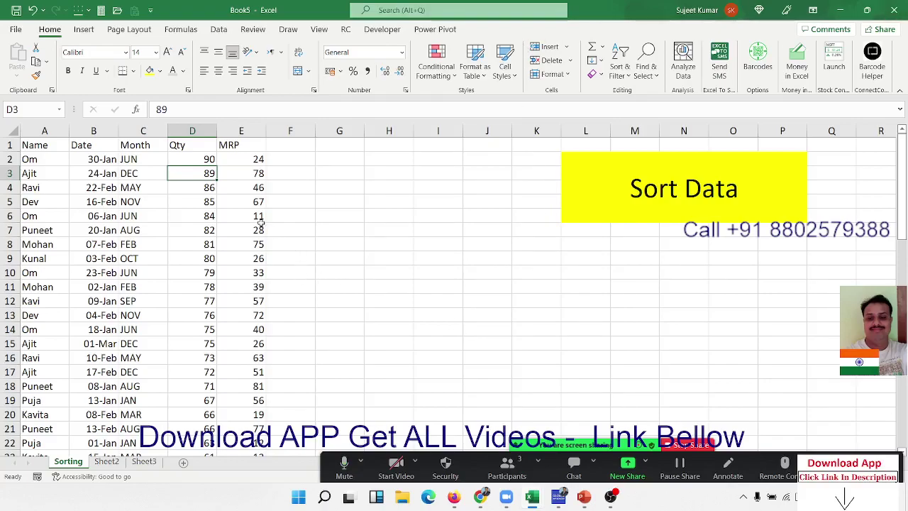
{"action": "left_click", "coordinate": [256, 199]}
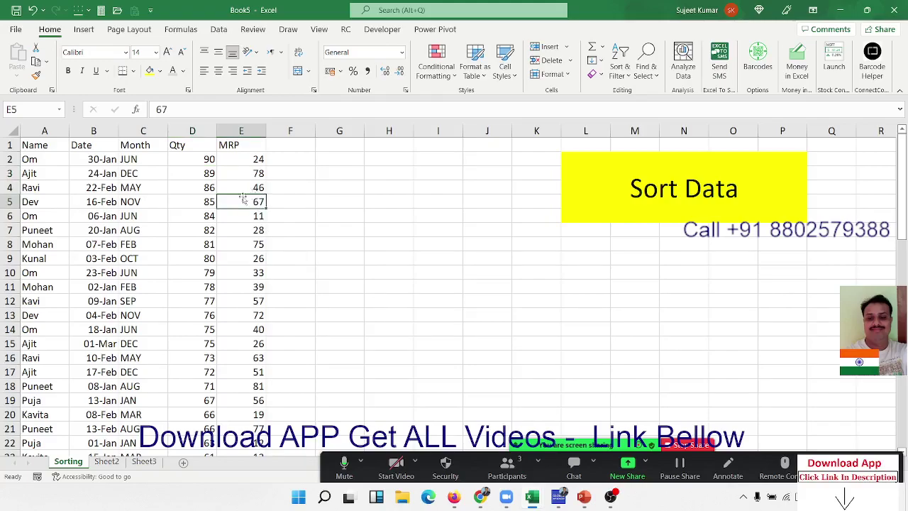
{"action": "left_click", "coordinate": [61, 314]}
{"action": "key", "text": "ctrl+Down"}
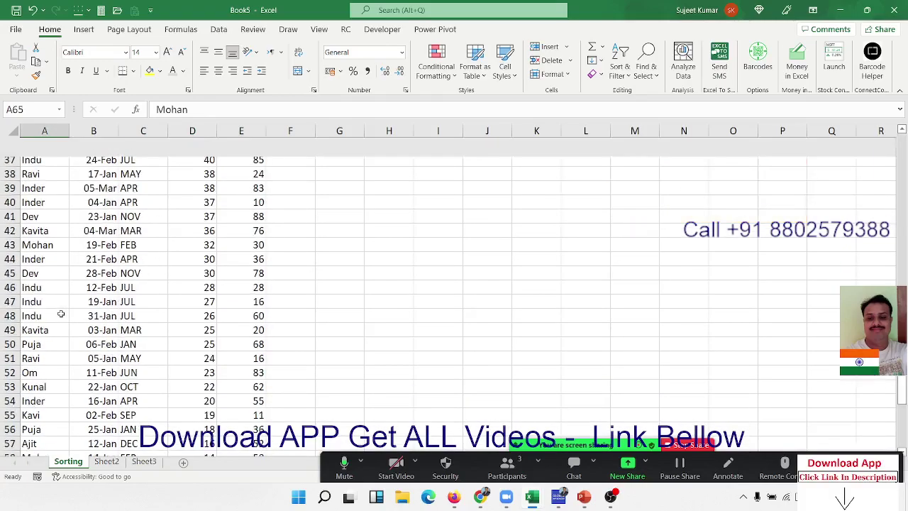
{"action": "key", "text": "ctrl+Up"}
{"action": "key", "text": "Down"}
{"action": "key", "text": "Down"}
{"action": "key", "text": "Down"}
{"action": "key", "text": "Down"}
{"action": "key", "text": "Down"}
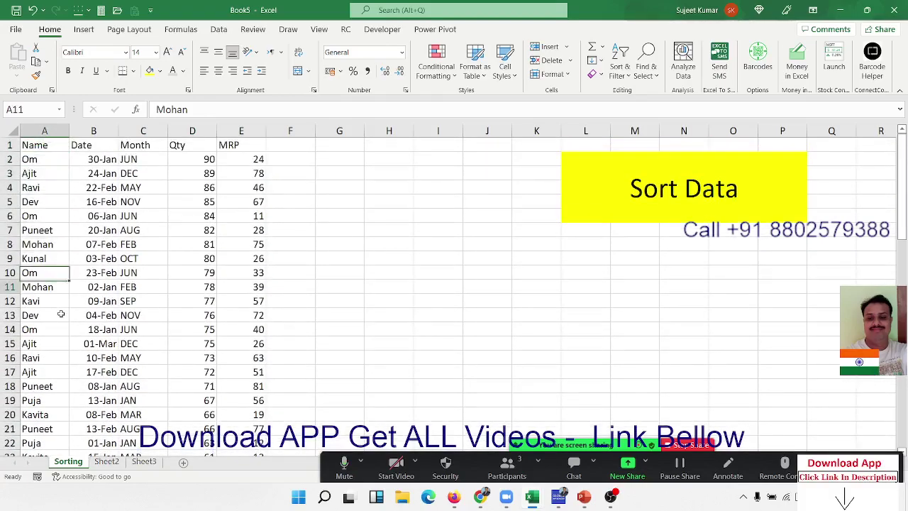
{"action": "key", "text": "Down"}
{"action": "key", "text": "Down"}
{"action": "key", "text": "Down"}
{"action": "key", "text": "shift+space"}
{"action": "key", "text": "ctrl+shift+plus"}
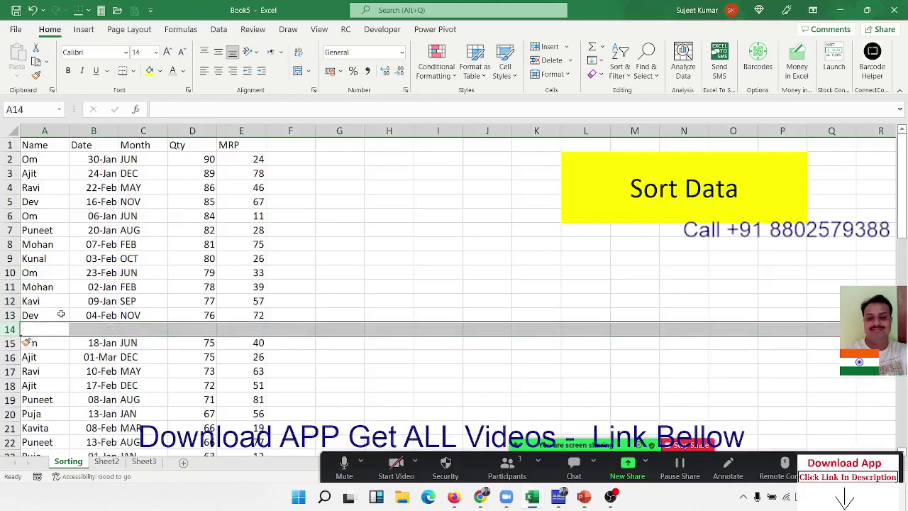
{"action": "key", "text": "Left"}
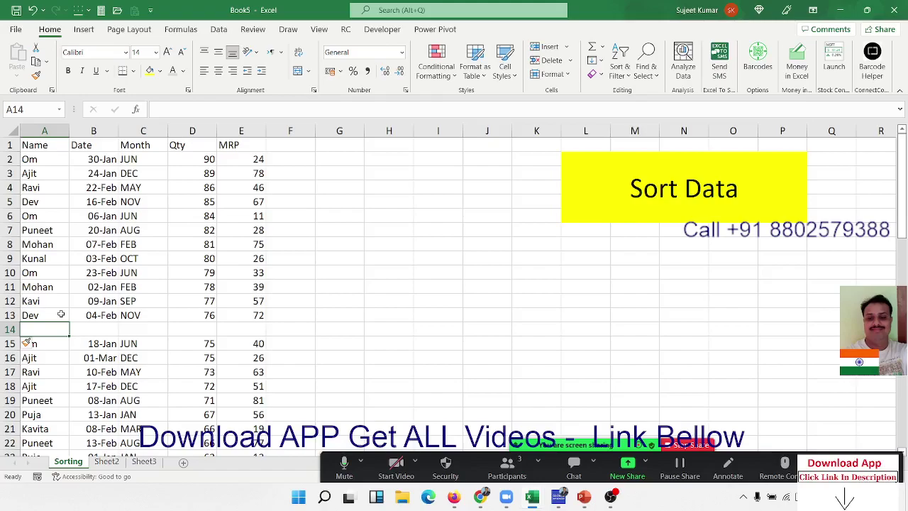
{"action": "key", "text": "Right"}
{"action": "key", "text": "Right"}
{"action": "key", "text": "Right"}
{"action": "key", "text": "Right"}
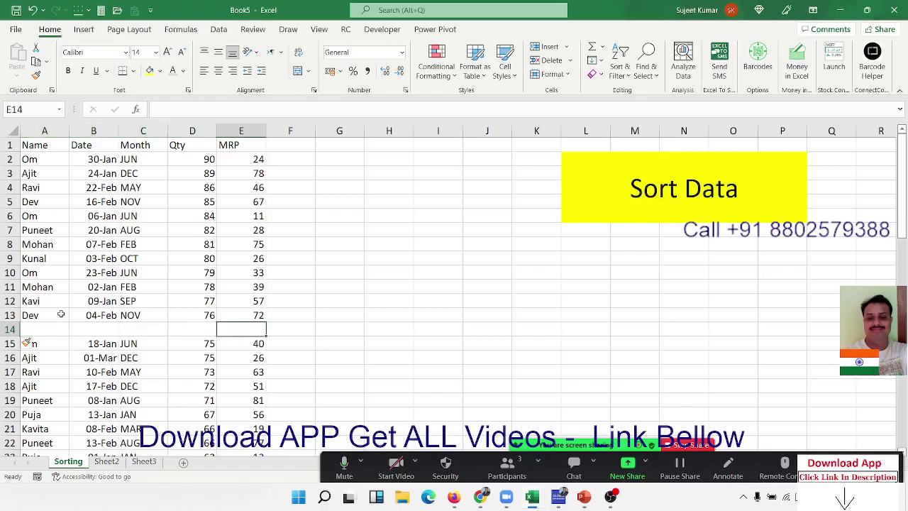
{"action": "key", "text": "Left"}
{"action": "key", "text": "Left"}
{"action": "key", "text": "Left"}
{"action": "key", "text": "Up"}
{"action": "key", "text": "Up"}
{"action": "key", "text": "Up"}
{"action": "key", "text": "Up"}
{"action": "key", "text": "Up"}
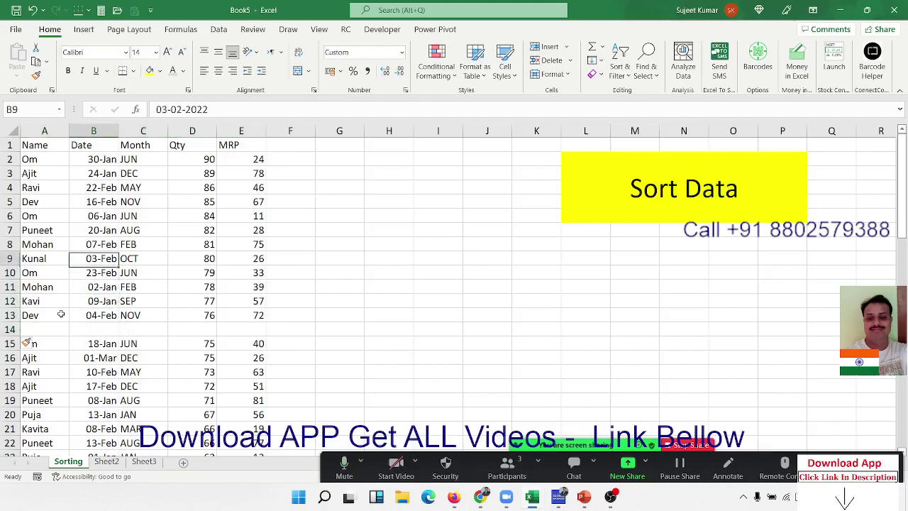
{"action": "key", "text": "ctrl+Up"}
{"action": "key", "text": "Left"}
{"action": "key", "text": "ctrl+shift+Right"}
{"action": "key", "text": "ctrl+shift+Down"}
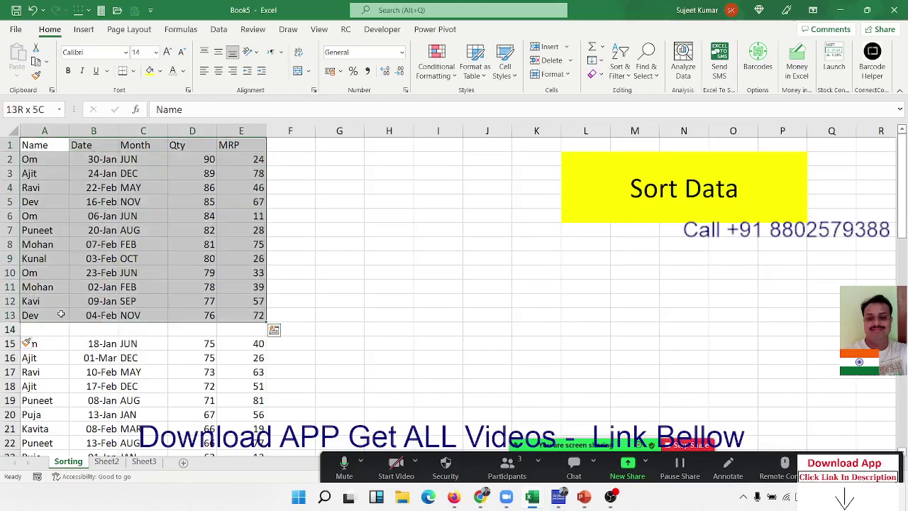
{"action": "key", "text": "ctrl+shift+Down"}
{"action": "key", "text": "ctrl+shift+Down"}
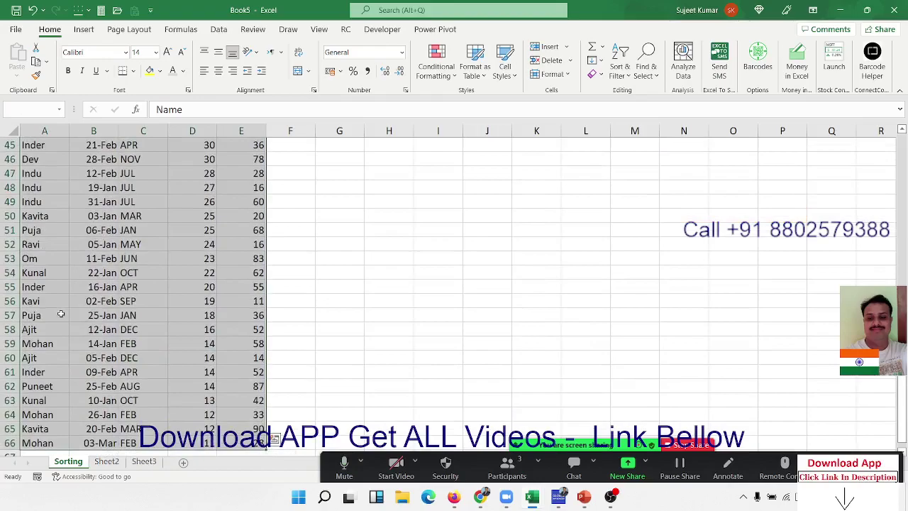
{"action": "key", "text": "ctrl+Home"}
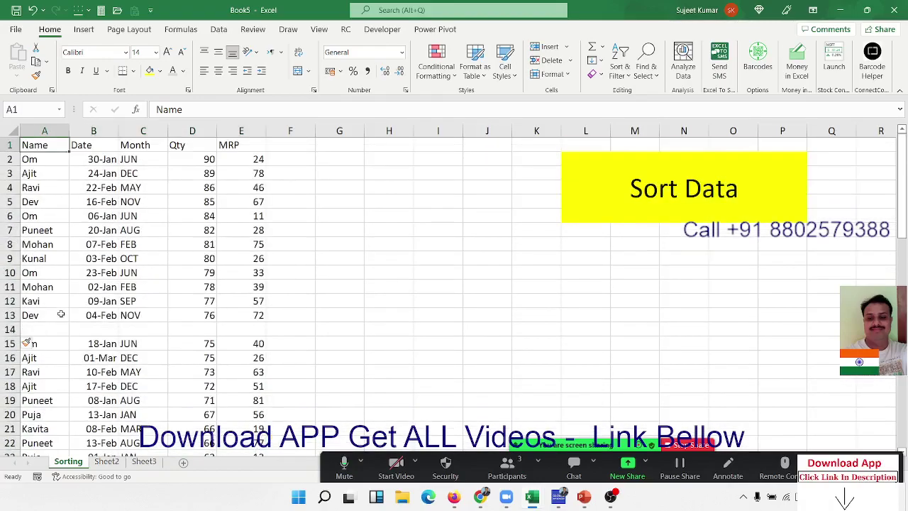
{"action": "key", "text": "ctrl+a"}
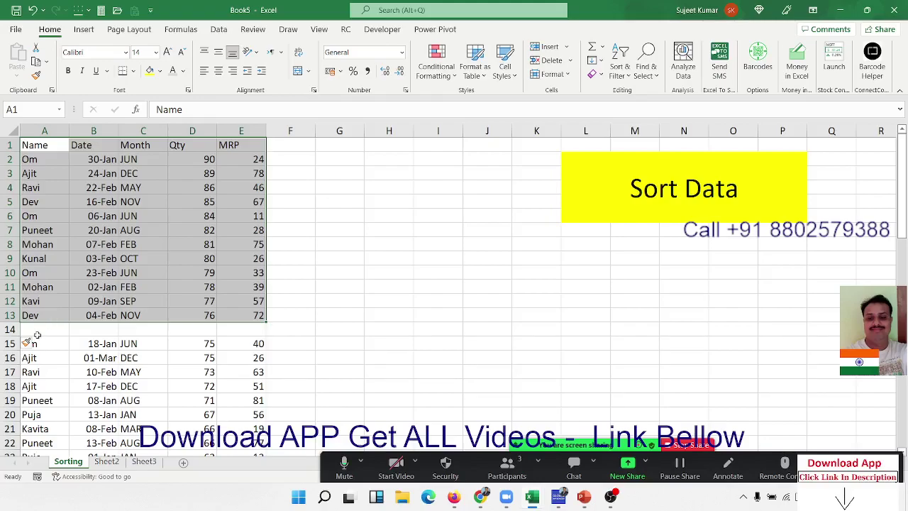
Step: Enter 0 in Qty cell D14 of the blank row
{"action": "left_click", "coordinate": [42, 328]}
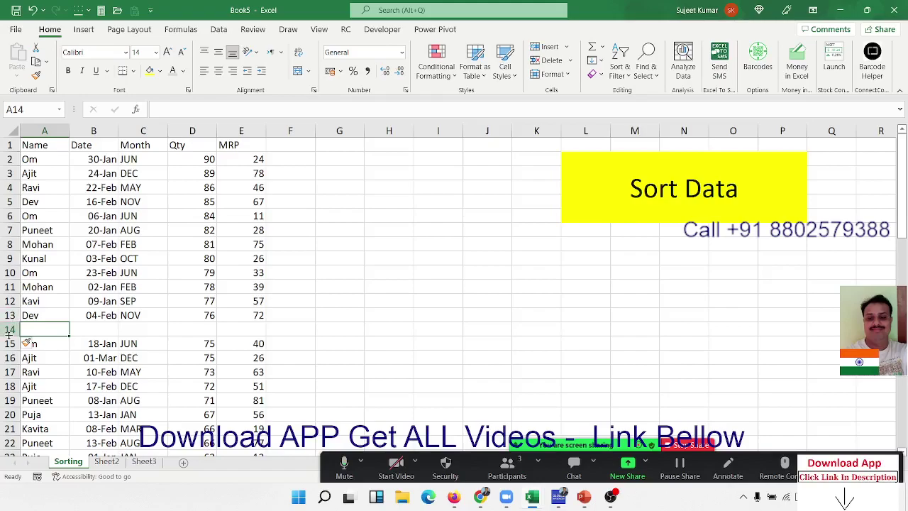
{"action": "left_click_drag", "start_coordinate": [198, 331], "coordinate": [211, 313]}
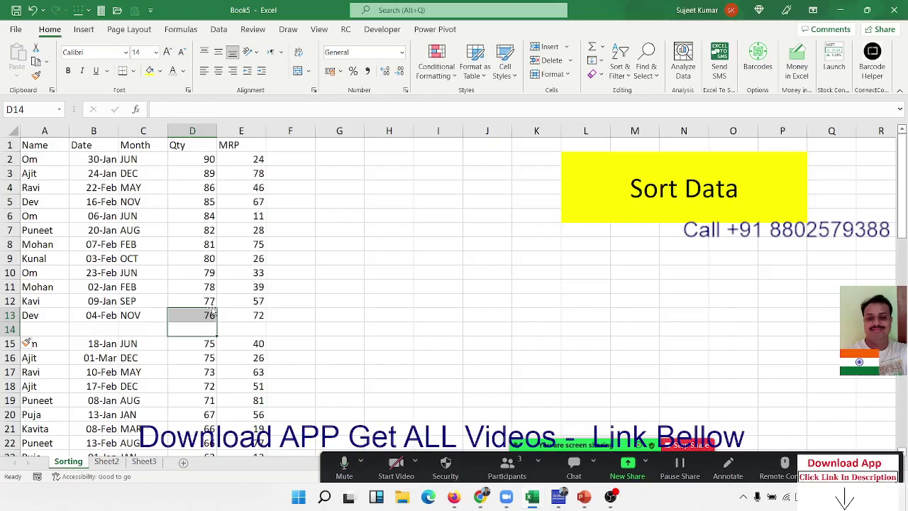
{"action": "type", "text": "0"}
{"action": "key", "text": "Return"}
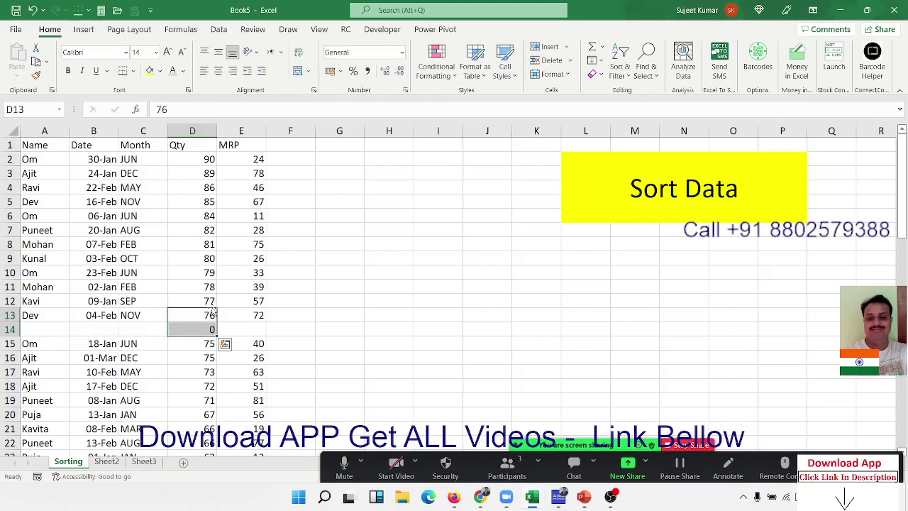
Step: Delete the blank row 14 so the table runs continuously again
{"action": "left_click", "coordinate": [10, 329]}
{"action": "right_click", "coordinate": [16, 330]}
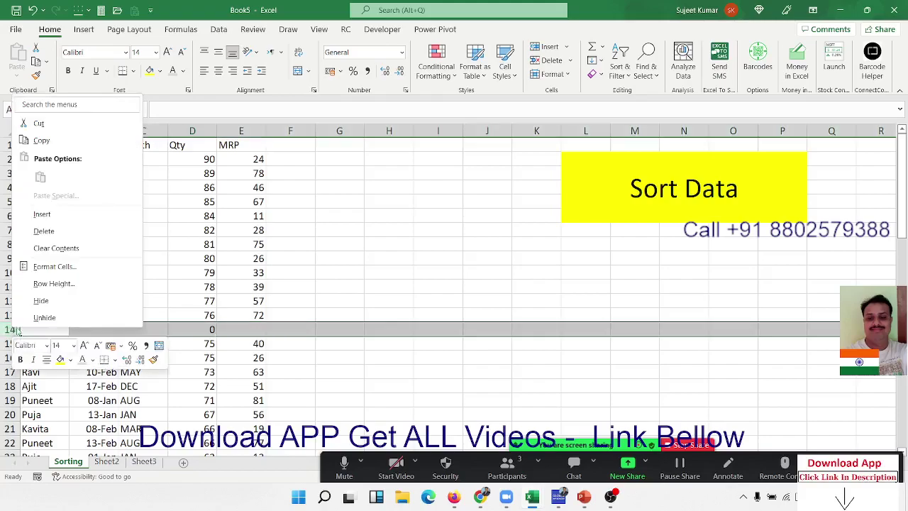
{"action": "key", "text": "Escape"}
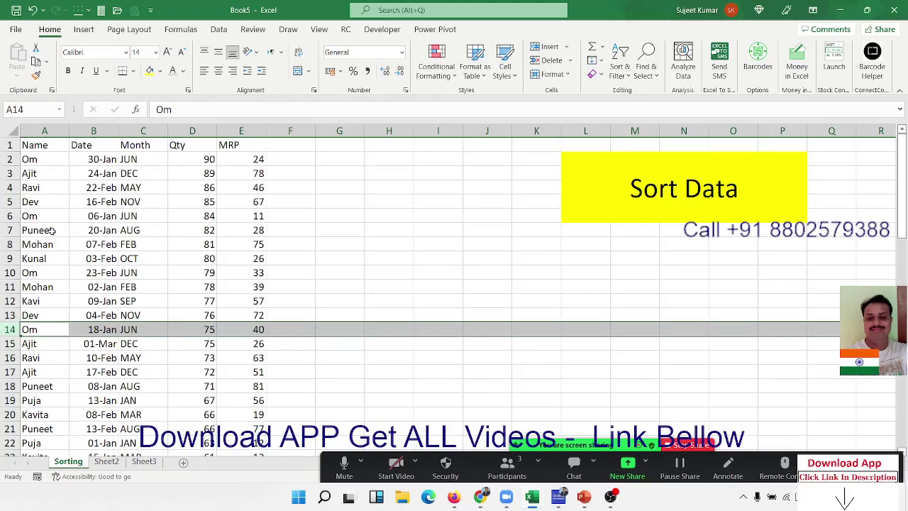
{"action": "left_click", "coordinate": [166, 177]}
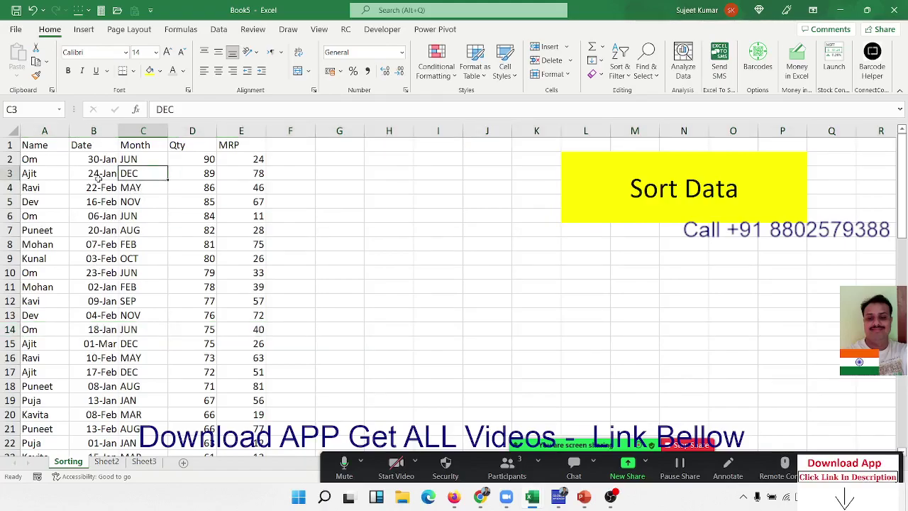
{"action": "left_click", "coordinate": [37, 150]}
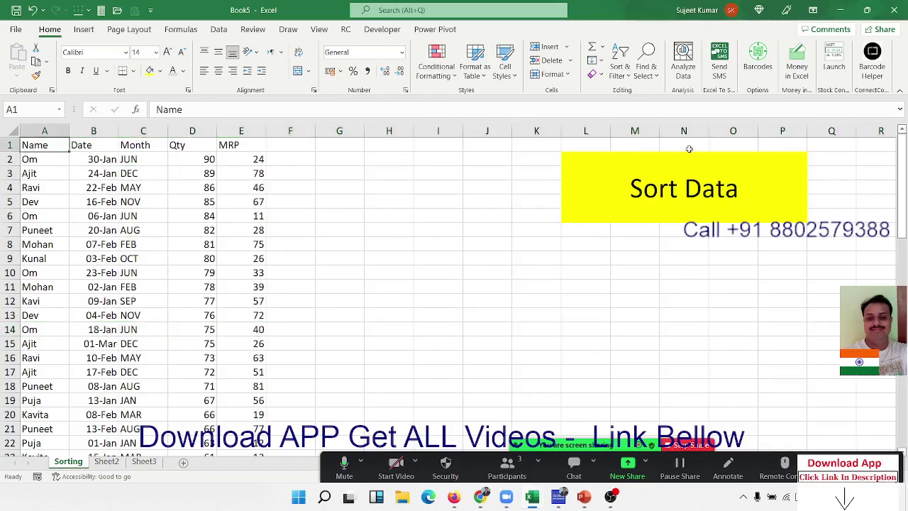
Step: Sort the table A to Z by Name so Ajit's rows come first, then select Month cell C2
{"action": "left_click", "coordinate": [636, 80]}
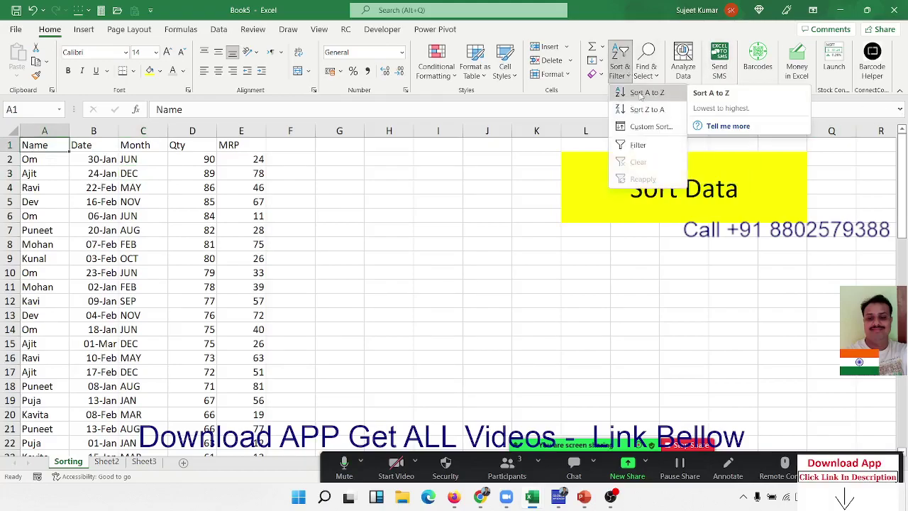
{"action": "left_click", "coordinate": [641, 94]}
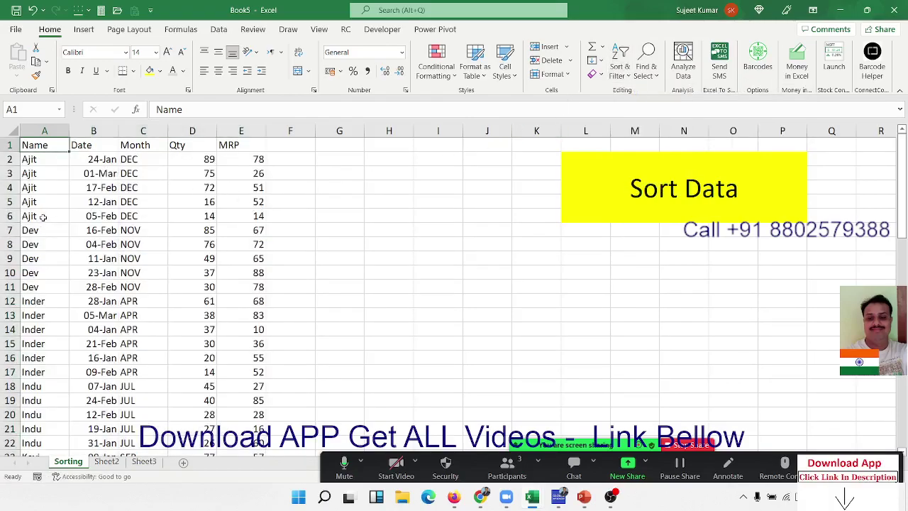
{"action": "left_click_drag", "start_coordinate": [40, 220], "coordinate": [42, 162]}
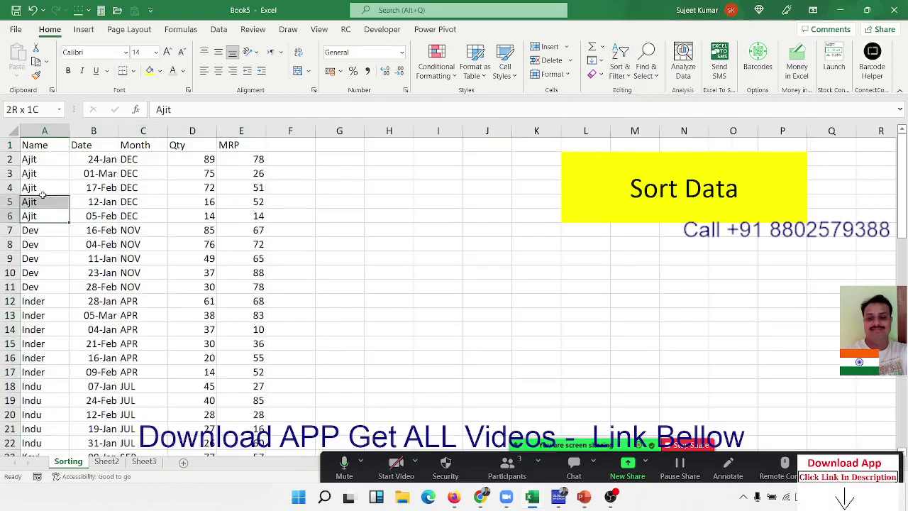
{"action": "left_click", "coordinate": [142, 163]}
Step: Auto-fill the Month column down from C2 as a month series and check it
{"action": "double_click", "coordinate": [167, 167]}
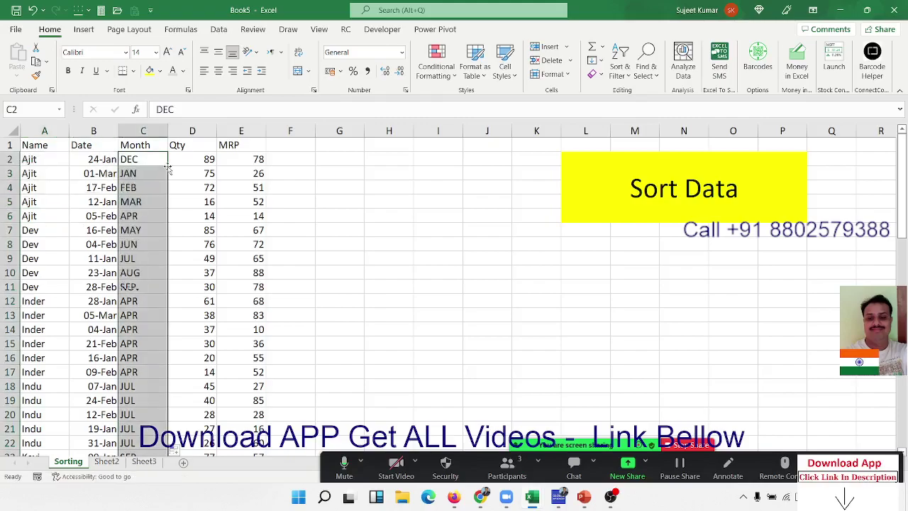
{"action": "left_click", "coordinate": [141, 186]}
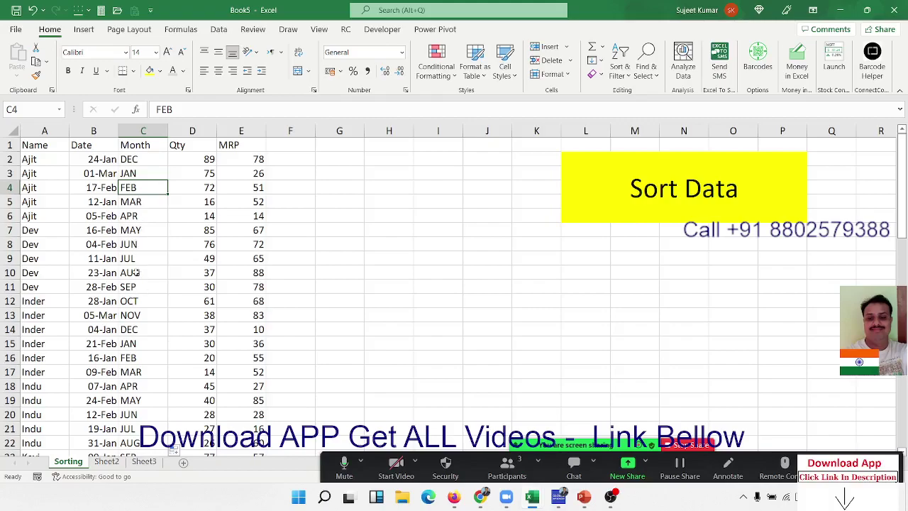
{"action": "scroll", "coordinate": [127, 282], "scroll_direction": "down", "scroll_amount": 7}
{"action": "scroll", "coordinate": [128, 282], "scroll_direction": "up", "scroll_amount": 7}
Step: Undo the fill and Name sort, then fill Month as a series from JUN
{"action": "key", "text": "ctrl+z"}
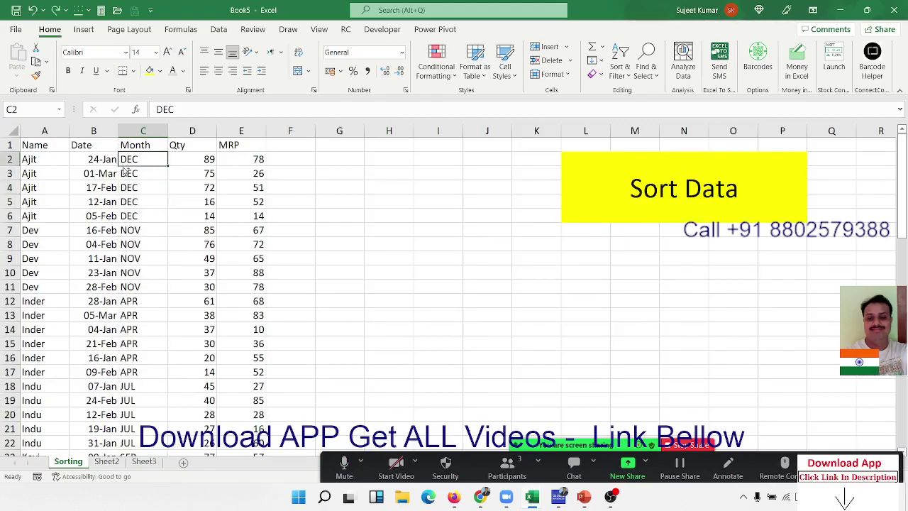
{"action": "key", "text": "ctrl+z"}
{"action": "left_click", "coordinate": [130, 165]}
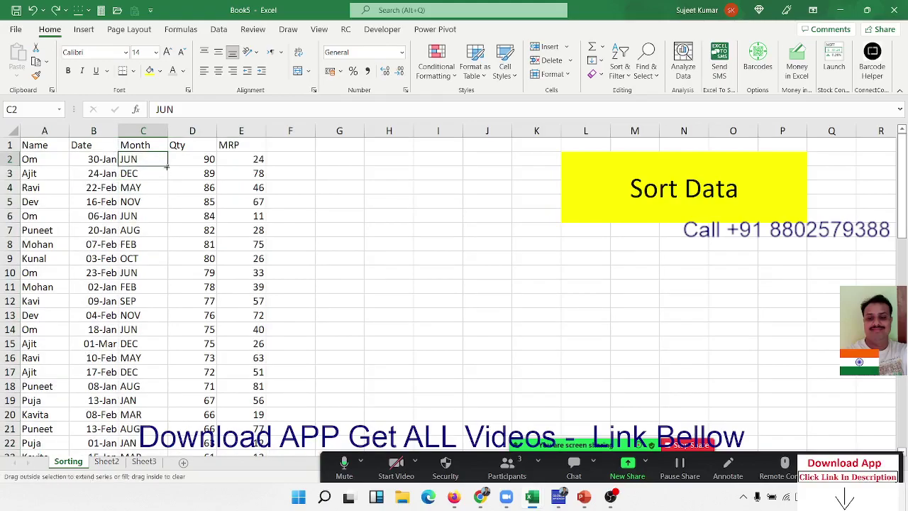
{"action": "double_click", "coordinate": [166, 166]}
{"action": "left_click", "coordinate": [39, 147]}
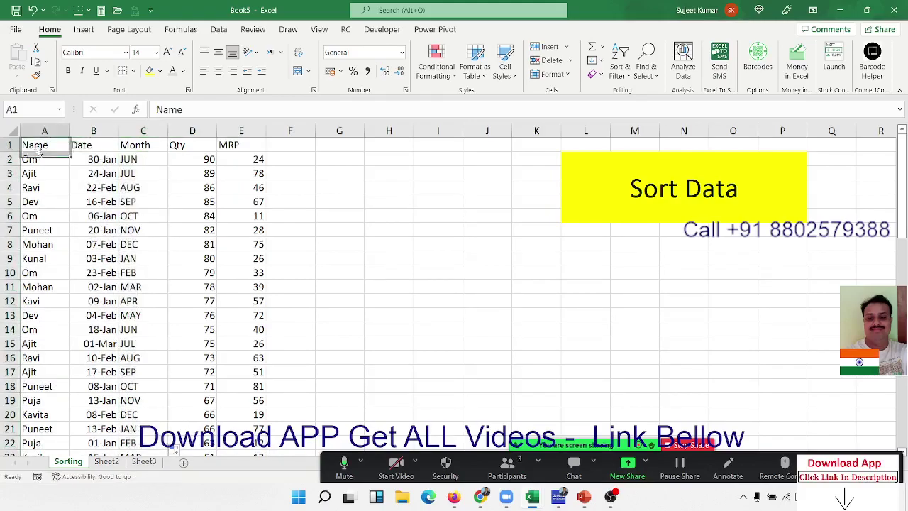
Step: Sort the table A to Z by Name and review Ajit's month cells C2 to C6
{"action": "left_click", "coordinate": [620, 63]}
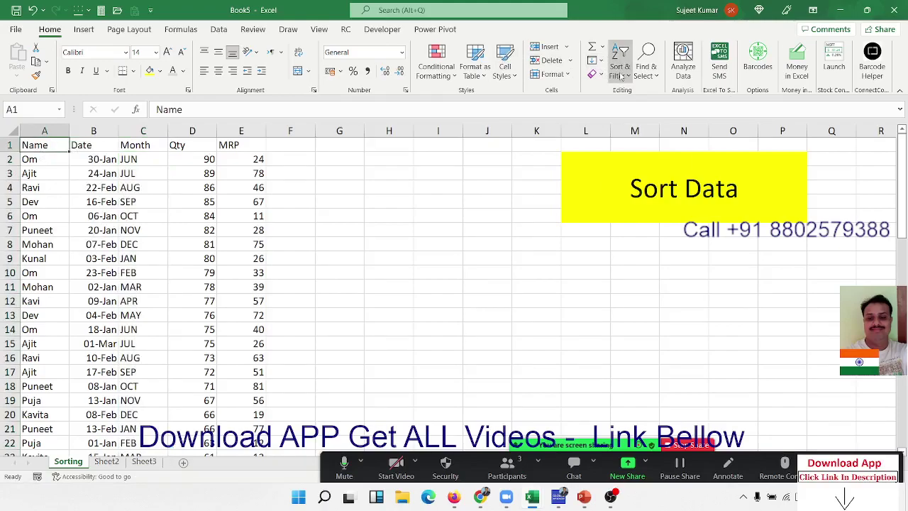
{"action": "left_click", "coordinate": [627, 92]}
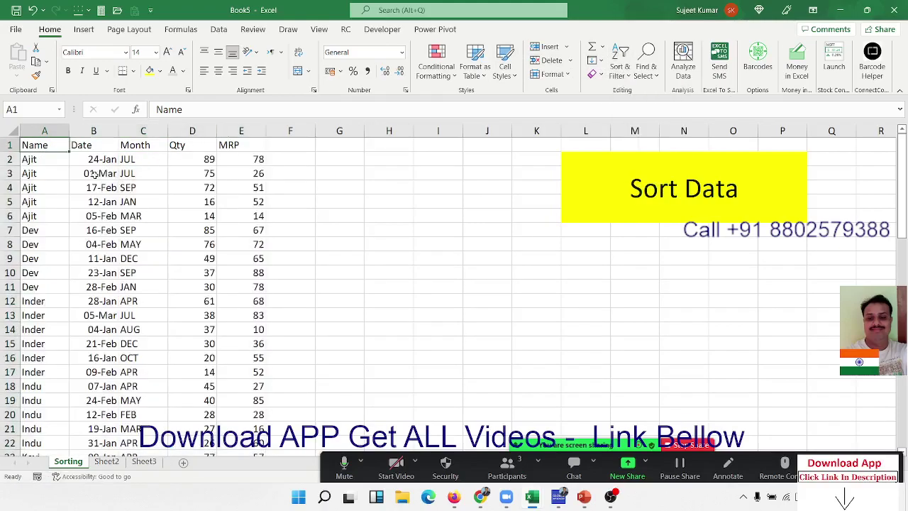
{"action": "left_click", "coordinate": [127, 160]}
{"action": "left_click", "coordinate": [126, 186]}
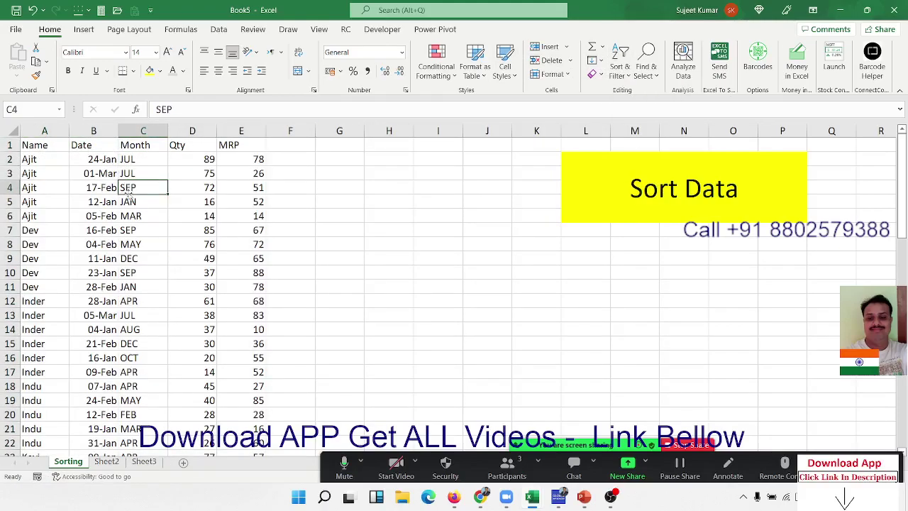
{"action": "left_click_drag", "start_coordinate": [130, 204], "coordinate": [134, 162]}
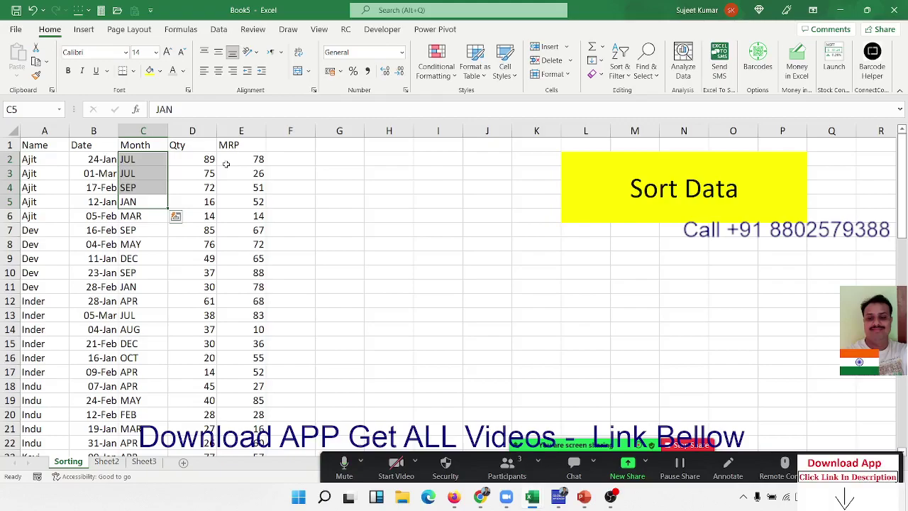
{"action": "left_click_drag", "start_coordinate": [122, 220], "coordinate": [122, 204]}
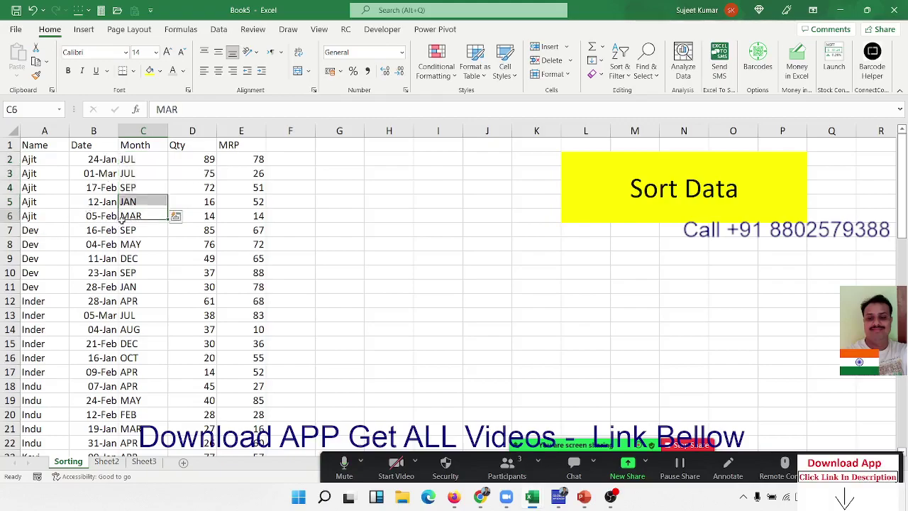
Step: Review Dev's month cells C7 to C11 and Ajit's Qty values D2 to D6
{"action": "left_click", "coordinate": [65, 233]}
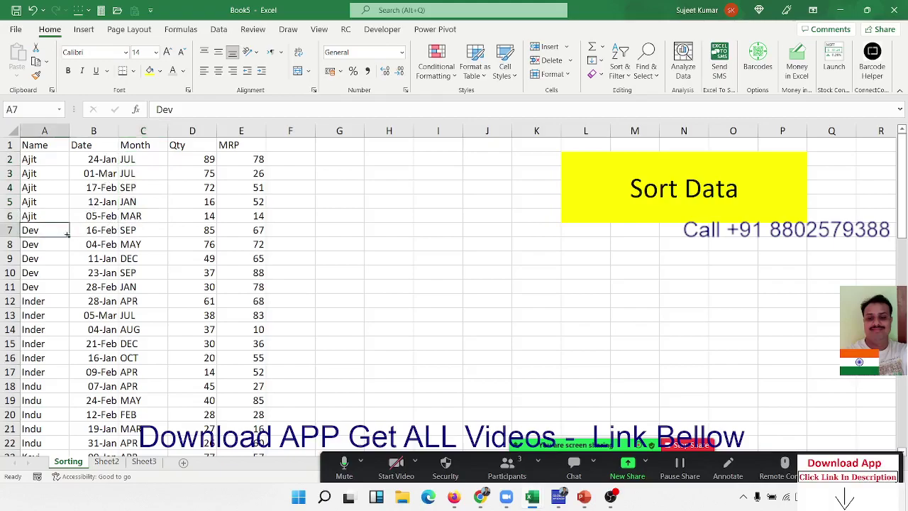
{"action": "left_click", "coordinate": [129, 230]}
{"action": "left_click", "coordinate": [129, 244]}
{"action": "left_click", "coordinate": [129, 258]}
{"action": "left_click", "coordinate": [129, 274]}
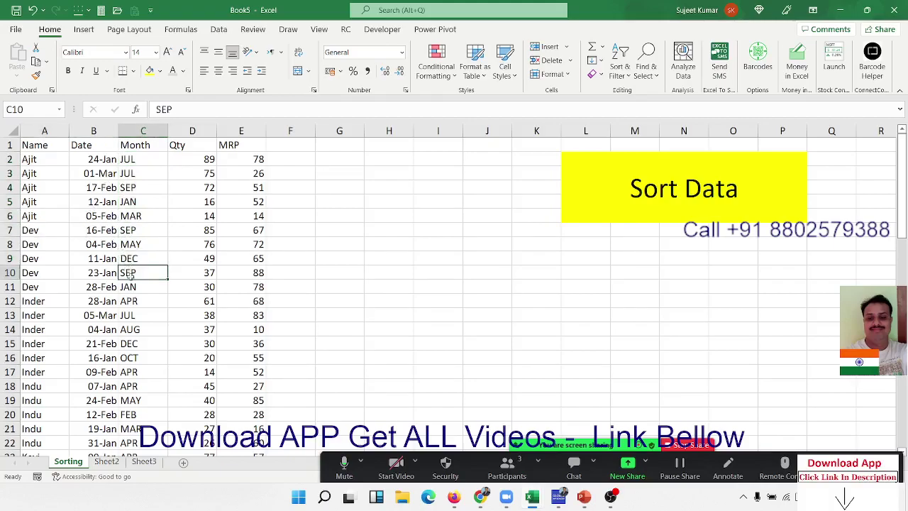
{"action": "left_click", "coordinate": [130, 285]}
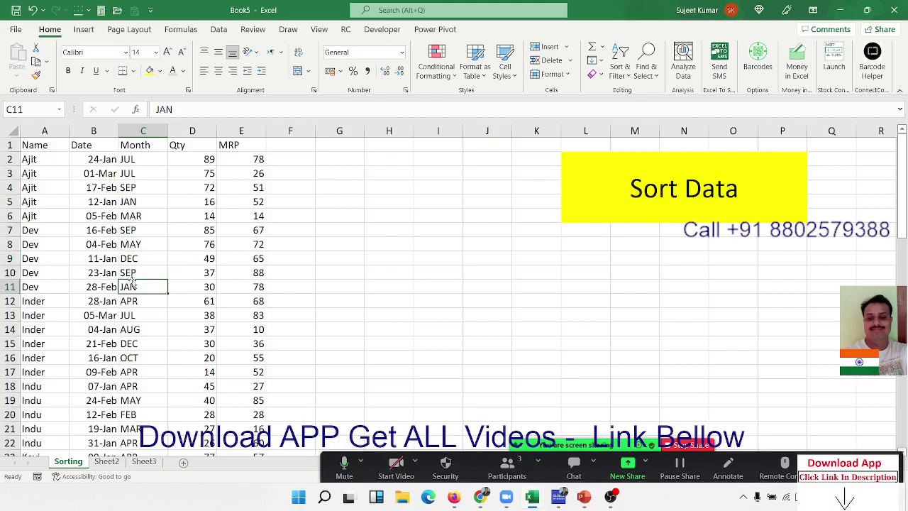
{"action": "left_click_drag", "start_coordinate": [132, 286], "coordinate": [142, 227]}
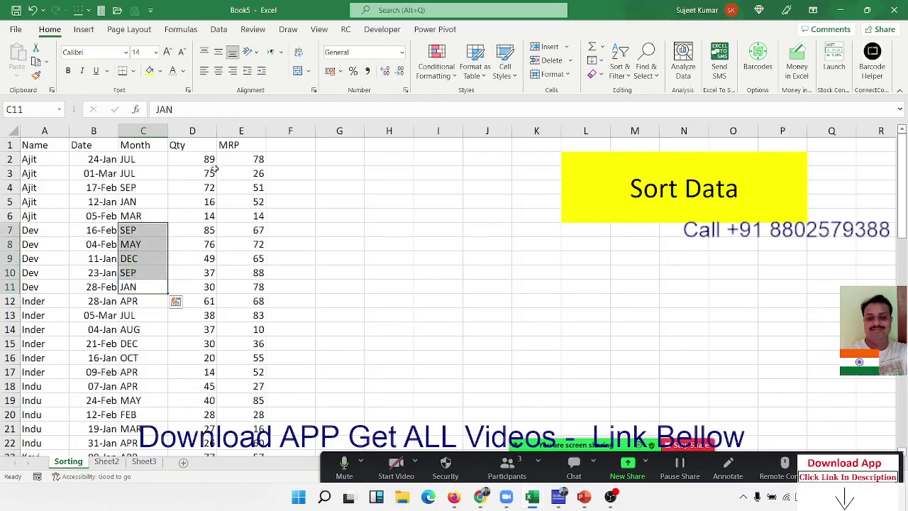
{"action": "left_click_drag", "start_coordinate": [206, 159], "coordinate": [199, 216]}
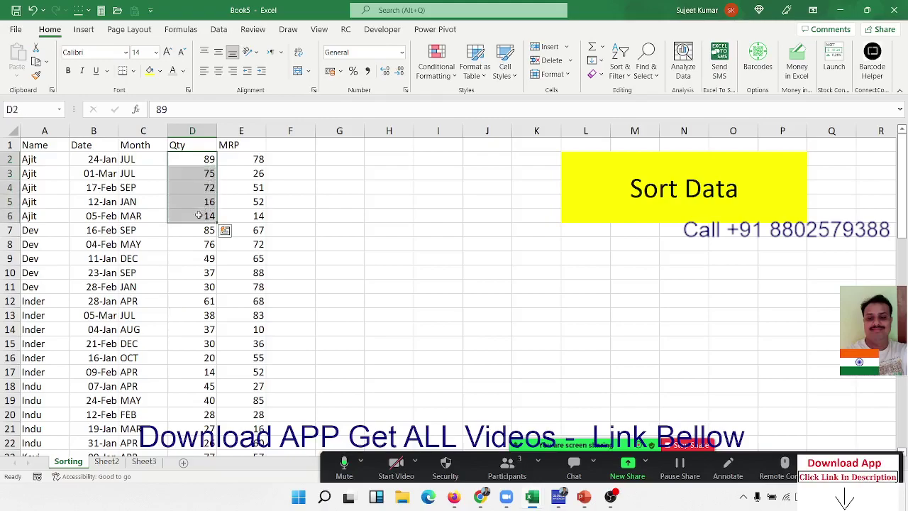
{"action": "left_click", "coordinate": [138, 188]}
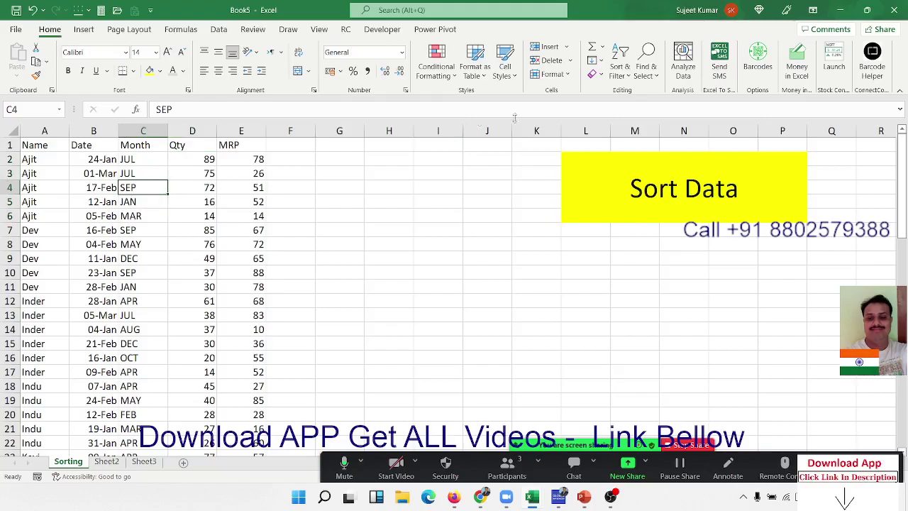
{"action": "left_click", "coordinate": [619, 69]}
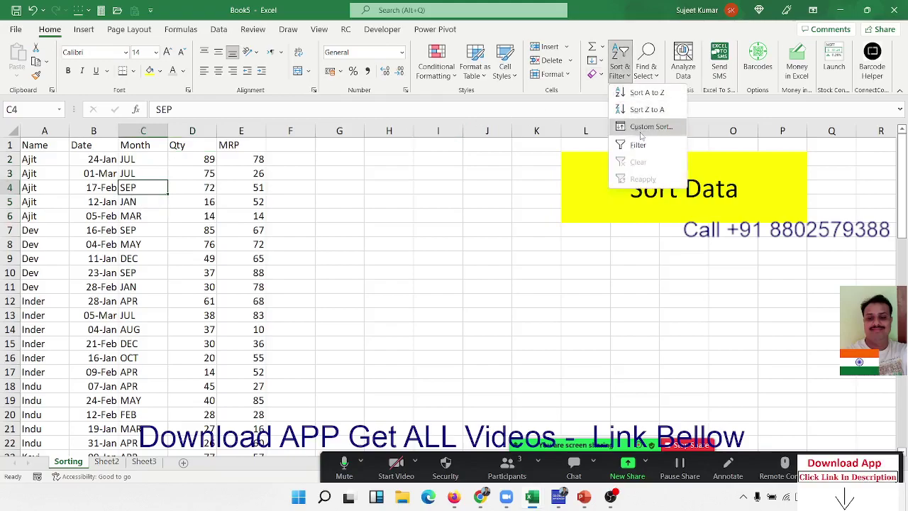
Step: Custom-sort by Name, then Month, then Qty smallest to largest, and check Ajit's rows
{"action": "left_click", "coordinate": [637, 129]}
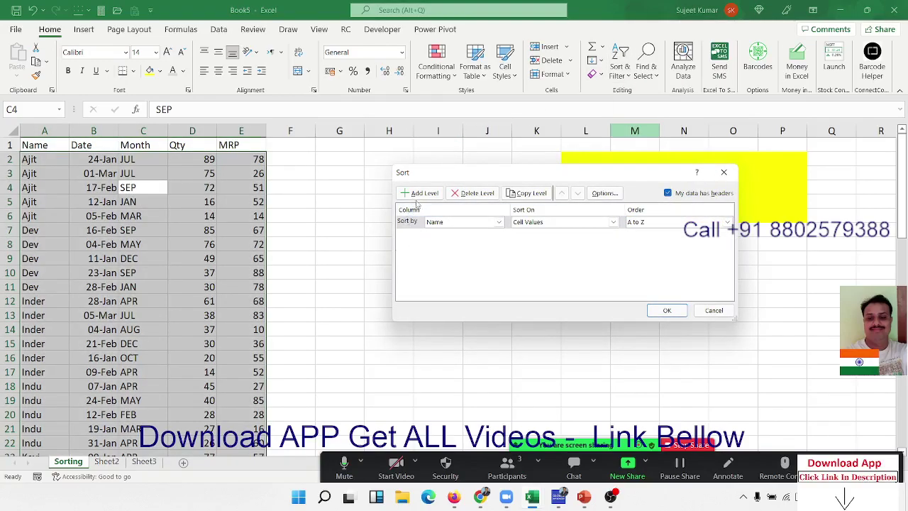
{"action": "left_click", "coordinate": [419, 195]}
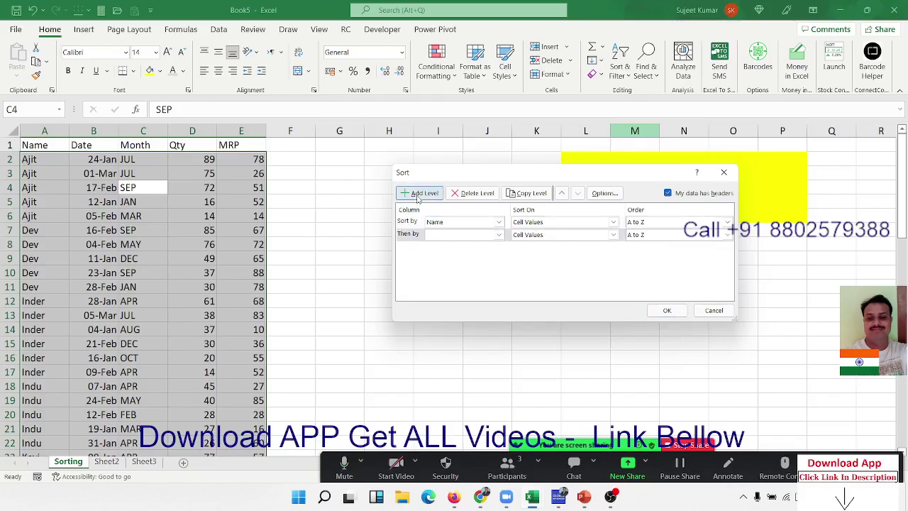
{"action": "left_click", "coordinate": [438, 235]}
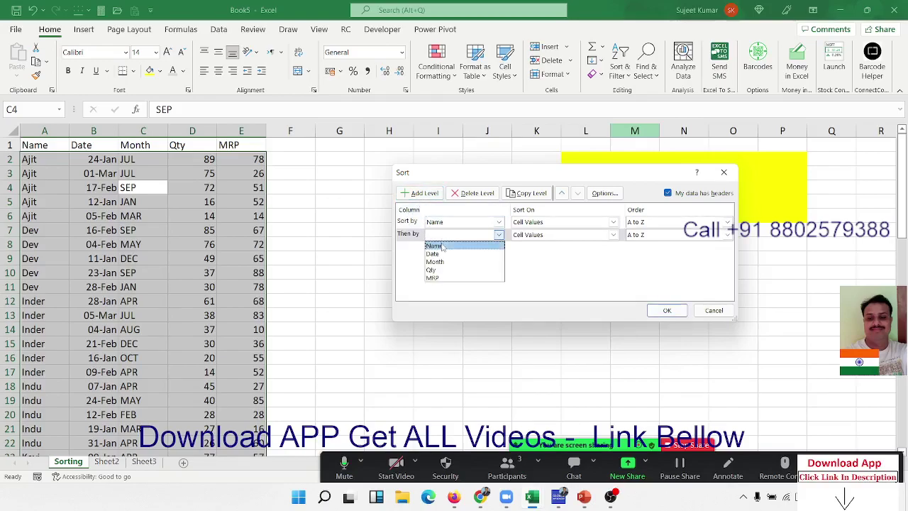
{"action": "left_click", "coordinate": [447, 247]}
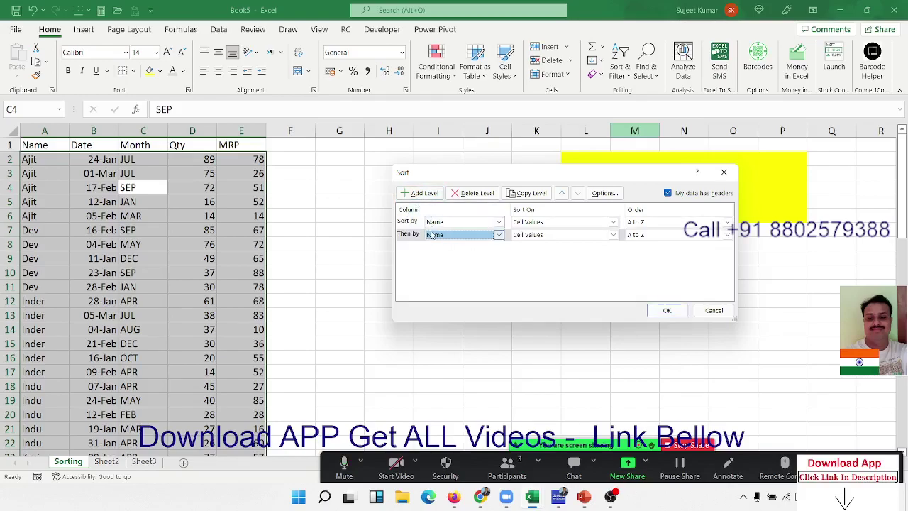
{"action": "left_click", "coordinate": [443, 236]}
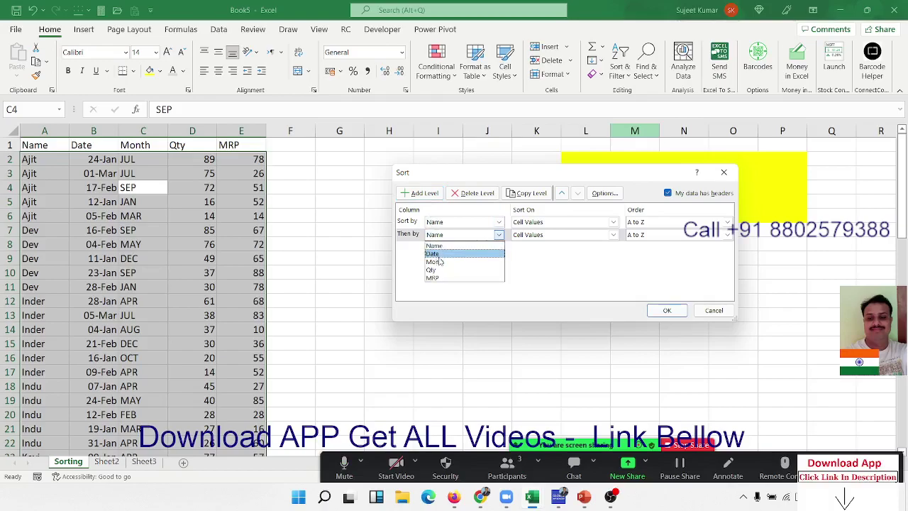
{"action": "left_click", "coordinate": [438, 262]}
{"action": "left_click", "coordinate": [424, 195]}
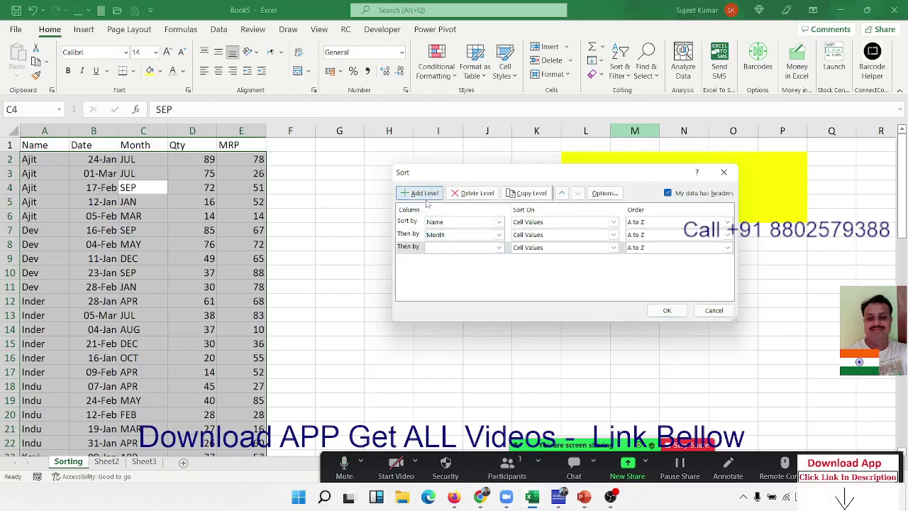
{"action": "left_click", "coordinate": [447, 247]}
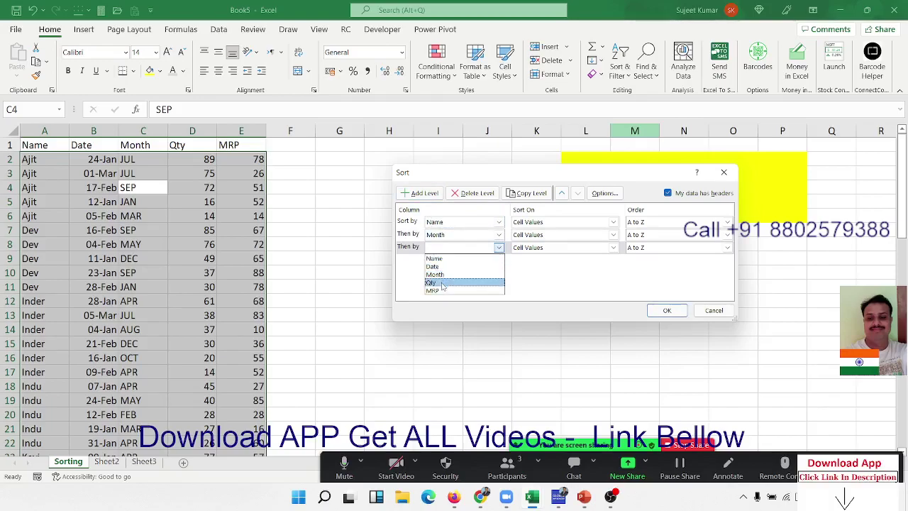
{"action": "left_click", "coordinate": [441, 283]}
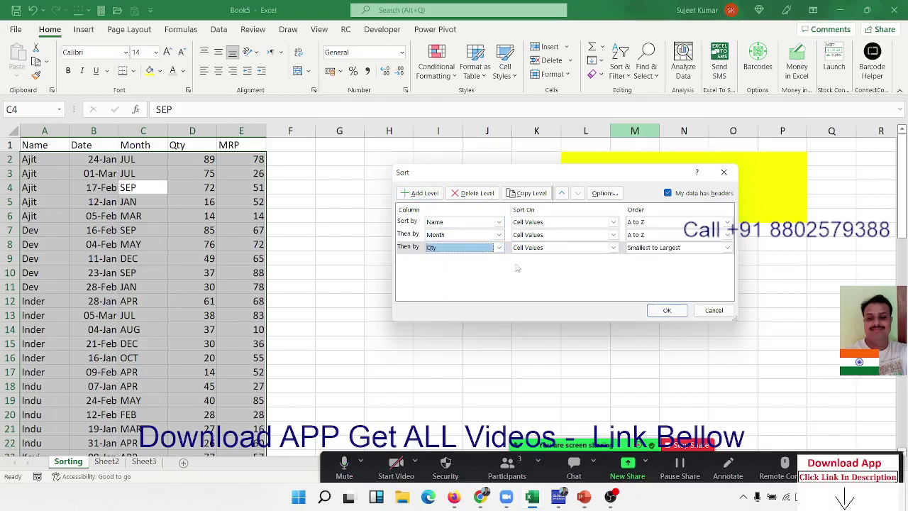
{"action": "left_click", "coordinate": [659, 313]}
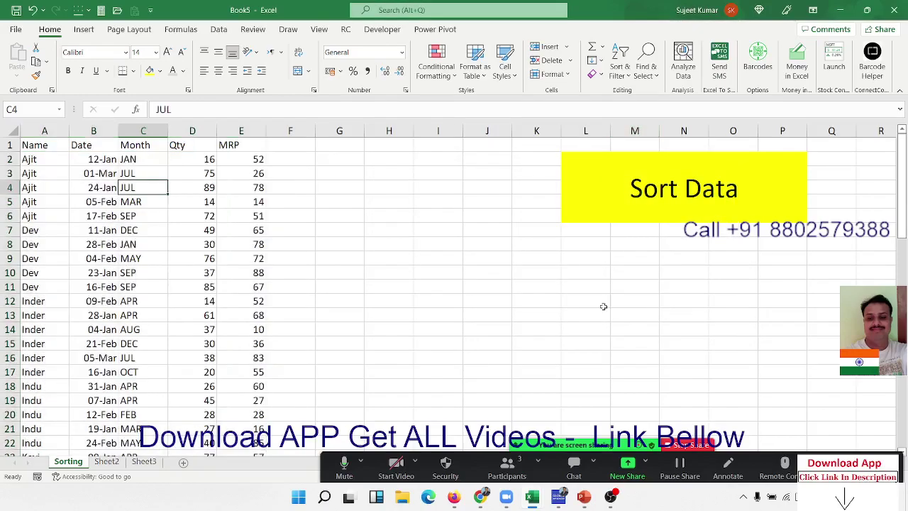
{"action": "left_click", "coordinate": [110, 217]}
{"action": "left_click_drag", "start_coordinate": [46, 159], "coordinate": [46, 216]}
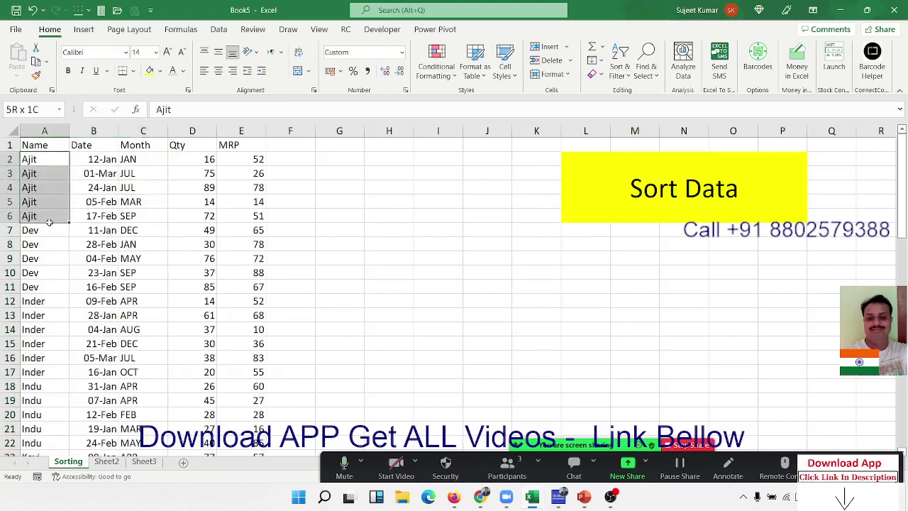
Step: From Month header C1, sort the table A to Z by Month, putting APR rows first
{"action": "left_click", "coordinate": [143, 227]}
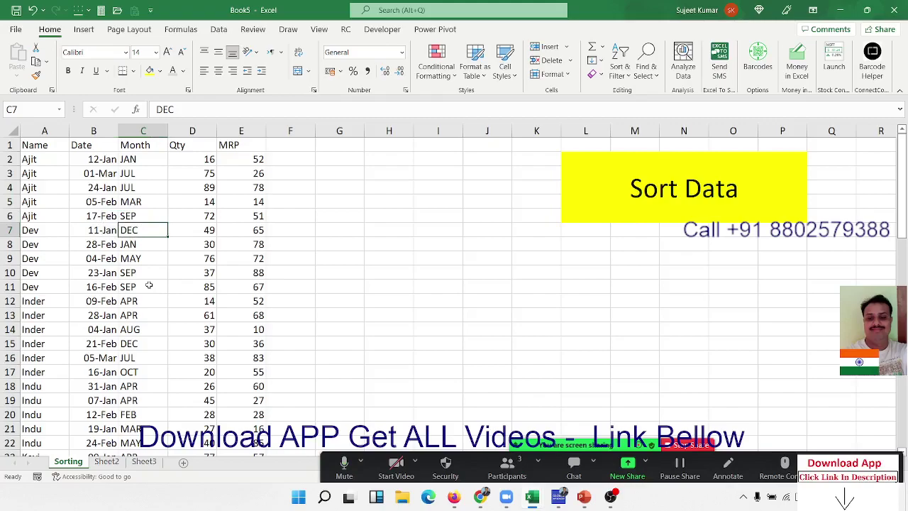
{"action": "left_click", "coordinate": [621, 71]}
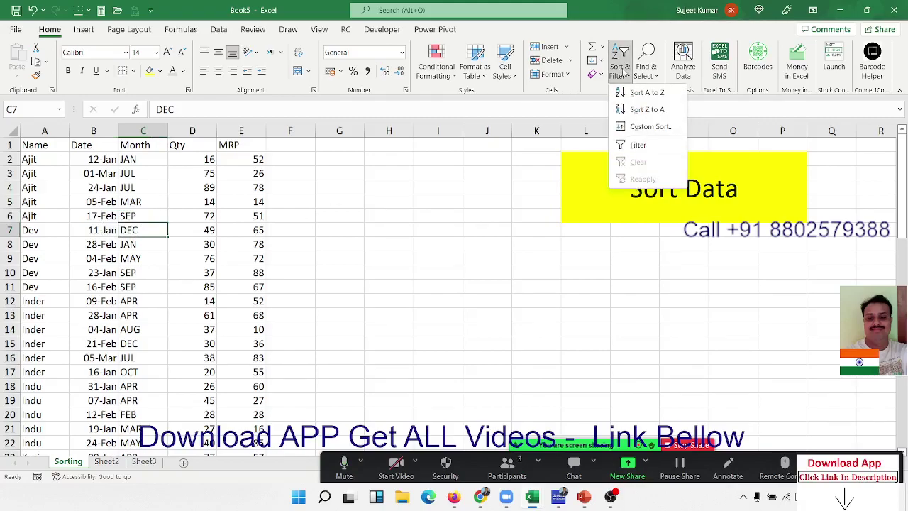
{"action": "left_click", "coordinate": [124, 160]}
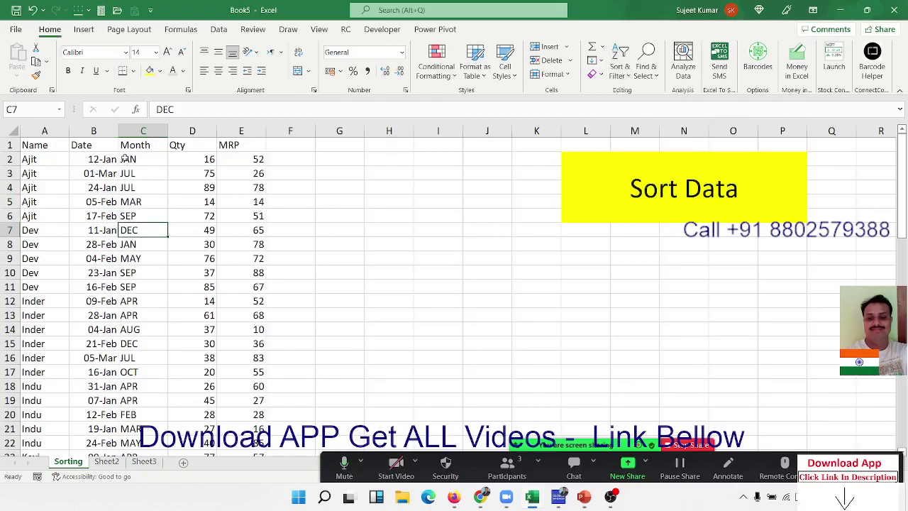
{"action": "left_click", "coordinate": [125, 159]}
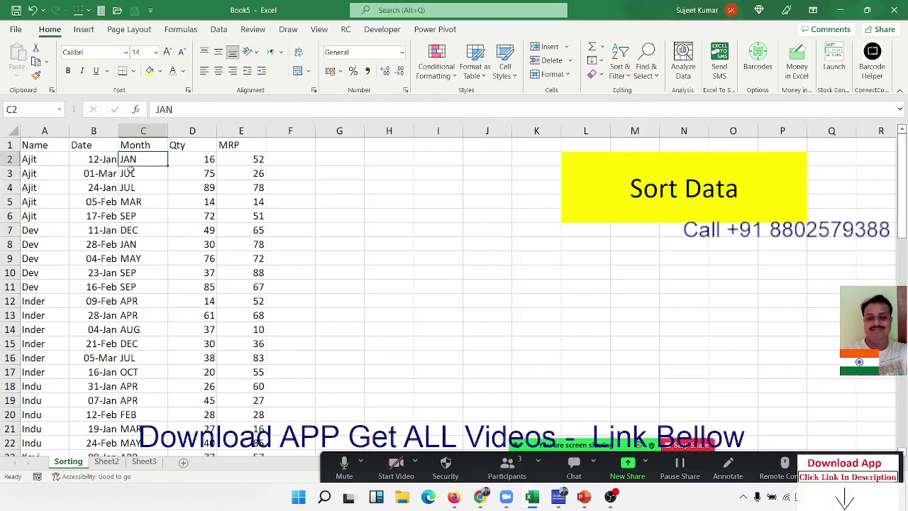
{"action": "left_click", "coordinate": [132, 202]}
{"action": "left_click", "coordinate": [134, 213]}
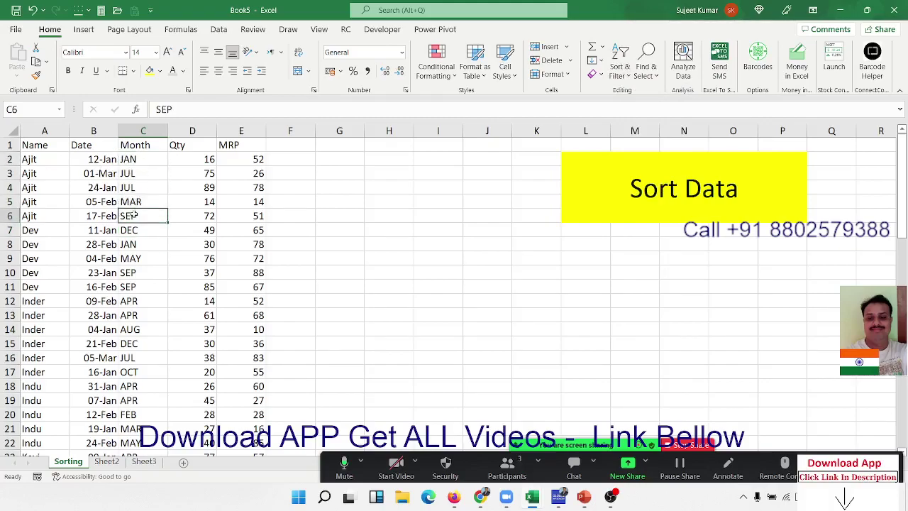
{"action": "left_click", "coordinate": [155, 157]}
{"action": "left_click", "coordinate": [153, 146]}
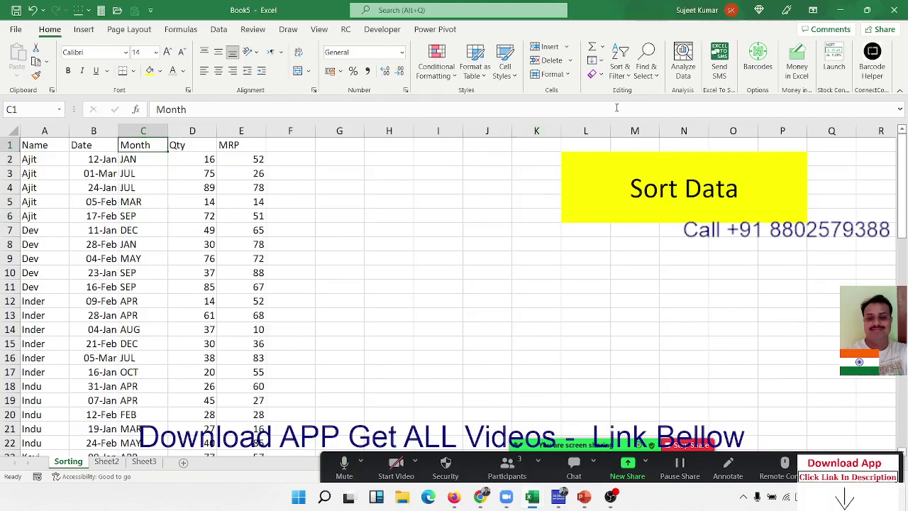
{"action": "left_click", "coordinate": [620, 69]}
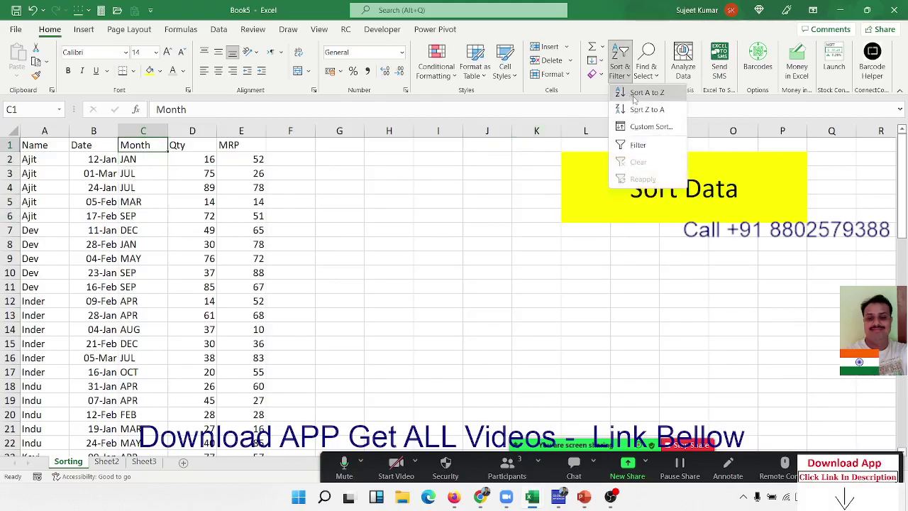
{"action": "left_click", "coordinate": [634, 95]}
{"action": "left_click_drag", "start_coordinate": [126, 215], "coordinate": [137, 185]}
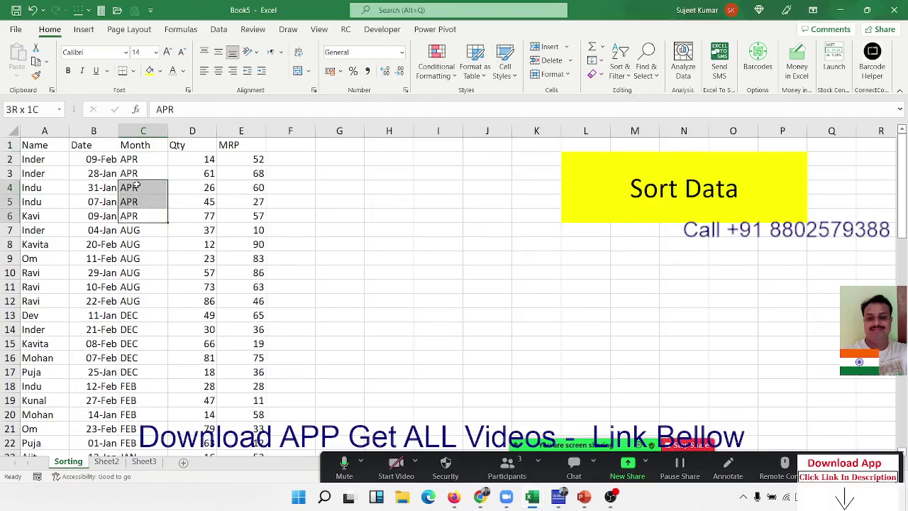
{"action": "left_click", "coordinate": [139, 262]}
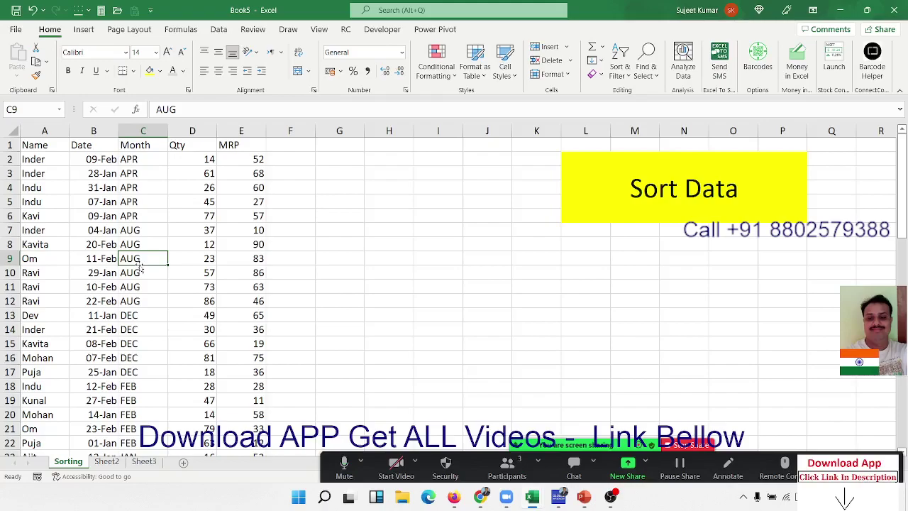
Step: Sort the table by Date oldest to newest so it starts at 01-Jan, then review it
{"action": "left_click", "coordinate": [103, 147]}
{"action": "left_click", "coordinate": [620, 67]}
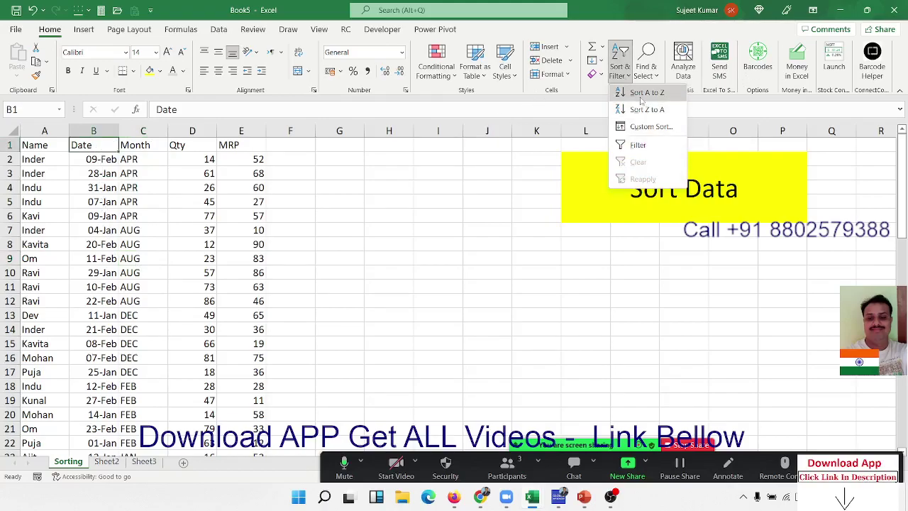
{"action": "left_click", "coordinate": [642, 98]}
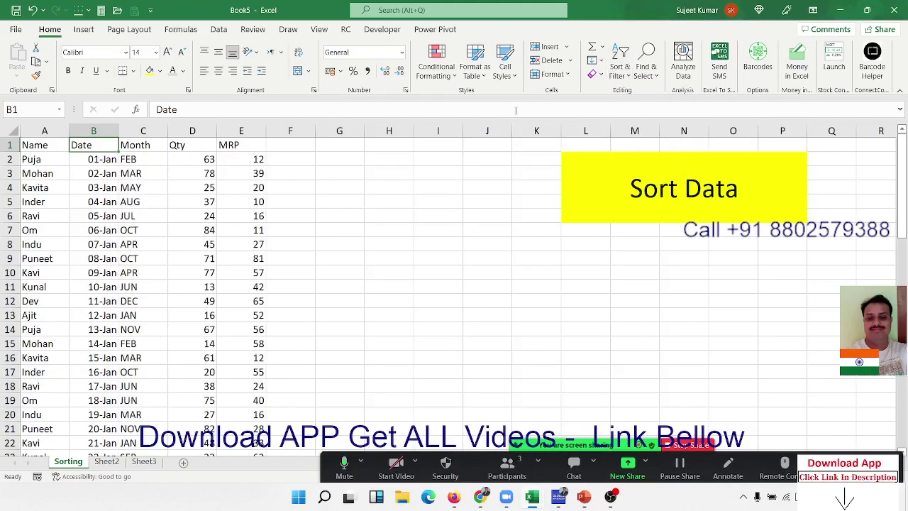
{"action": "left_click", "coordinate": [103, 310]}
{"action": "scroll", "coordinate": [102, 340], "scroll_direction": "down", "scroll_amount": 13}
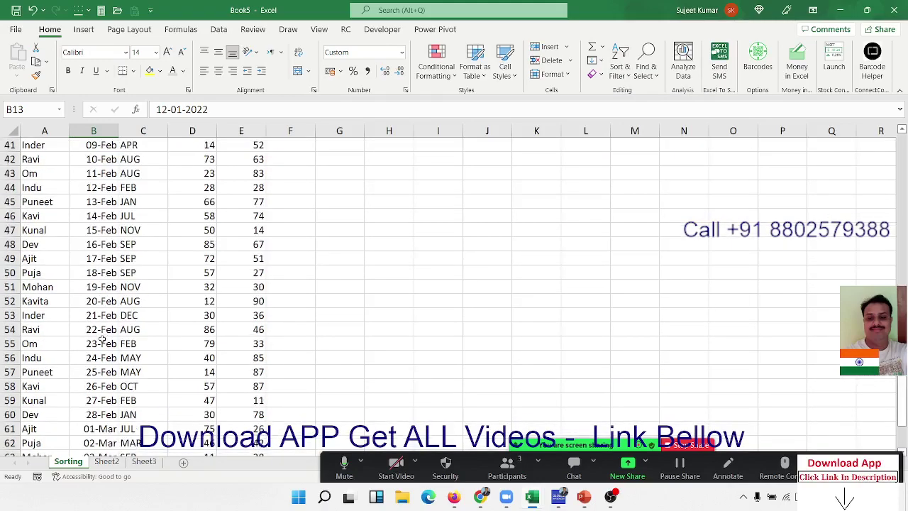
{"action": "scroll", "coordinate": [101, 340], "scroll_direction": "up", "scroll_amount": 10}
{"action": "scroll", "coordinate": [101, 340], "scroll_direction": "up", "scroll_amount": 3}
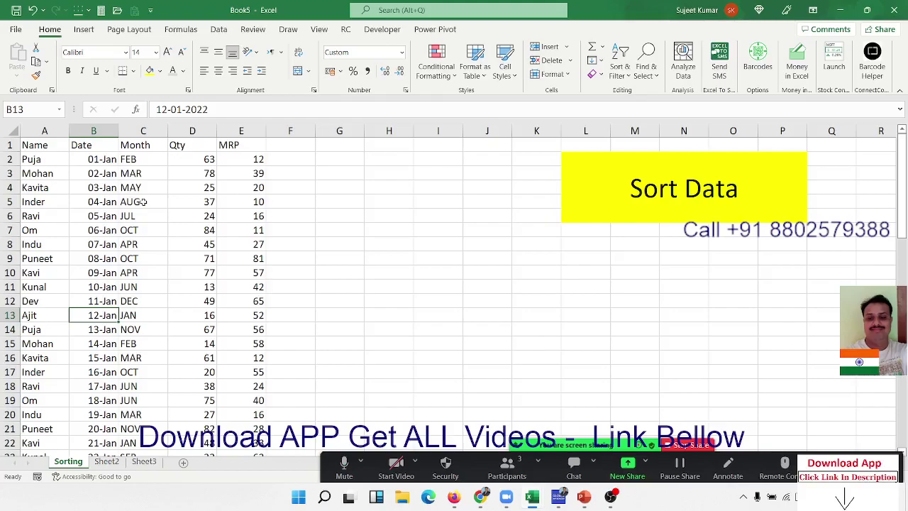
{"action": "left_click_drag", "start_coordinate": [115, 149], "coordinate": [131, 147]}
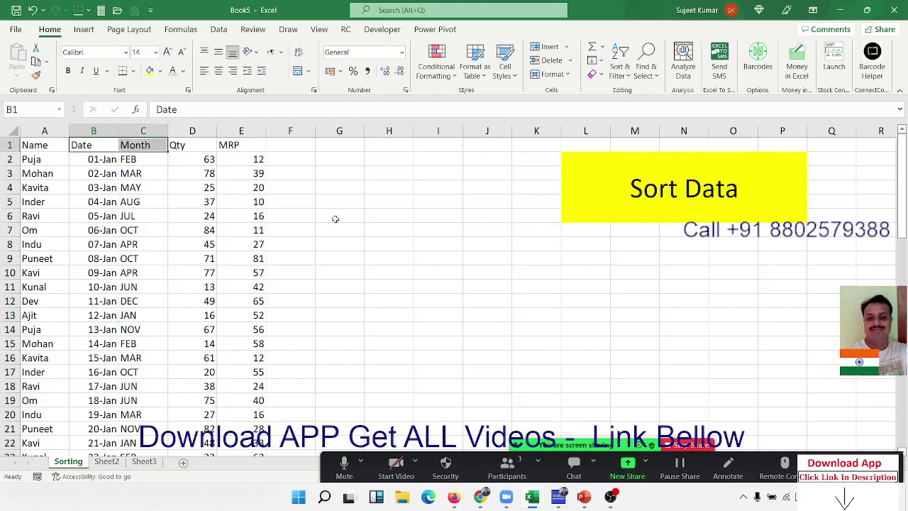
{"action": "left_click", "coordinate": [132, 176]}
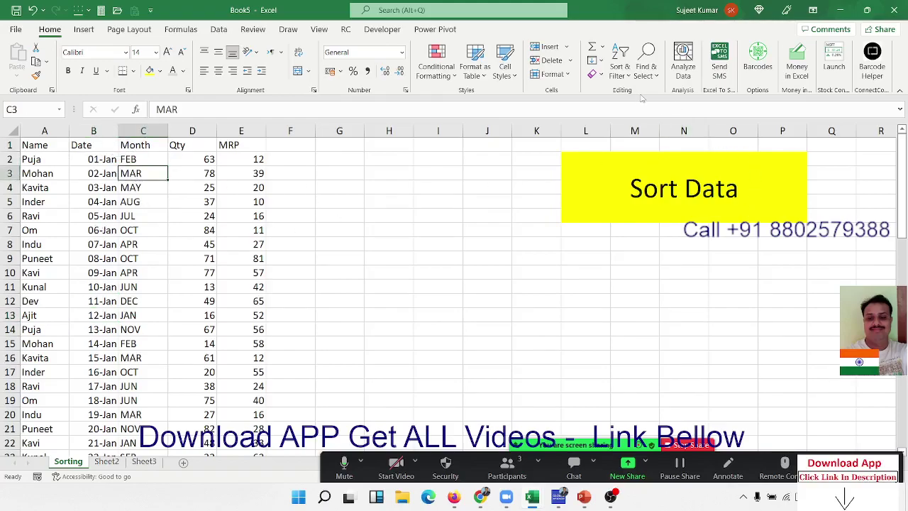
{"action": "left_click", "coordinate": [621, 76]}
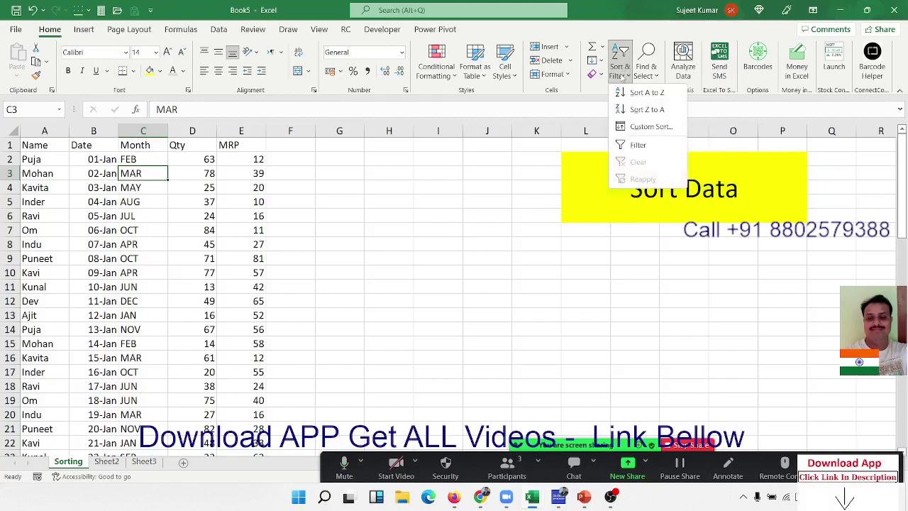
{"action": "left_click", "coordinate": [634, 128]}
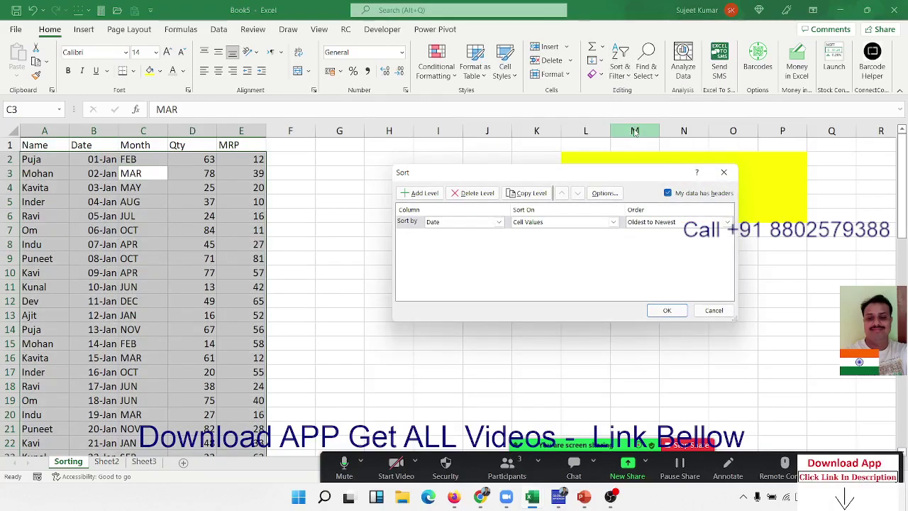
{"action": "left_click", "coordinate": [463, 222]}
{"action": "left_click", "coordinate": [460, 249]}
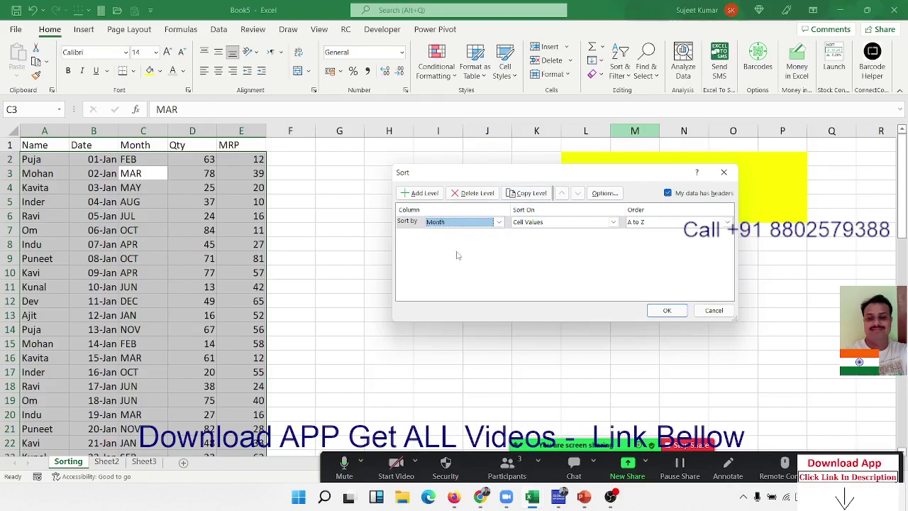
{"action": "left_click", "coordinate": [647, 222]}
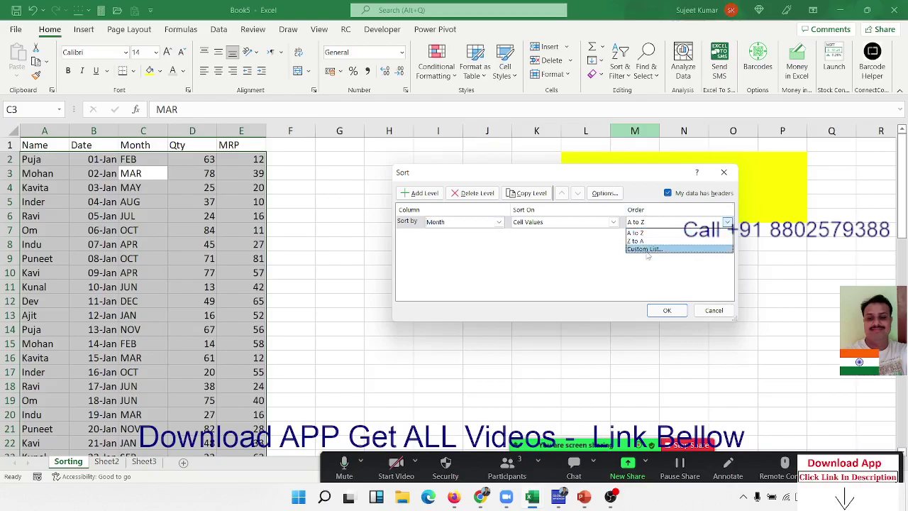
{"action": "left_click", "coordinate": [647, 249]}
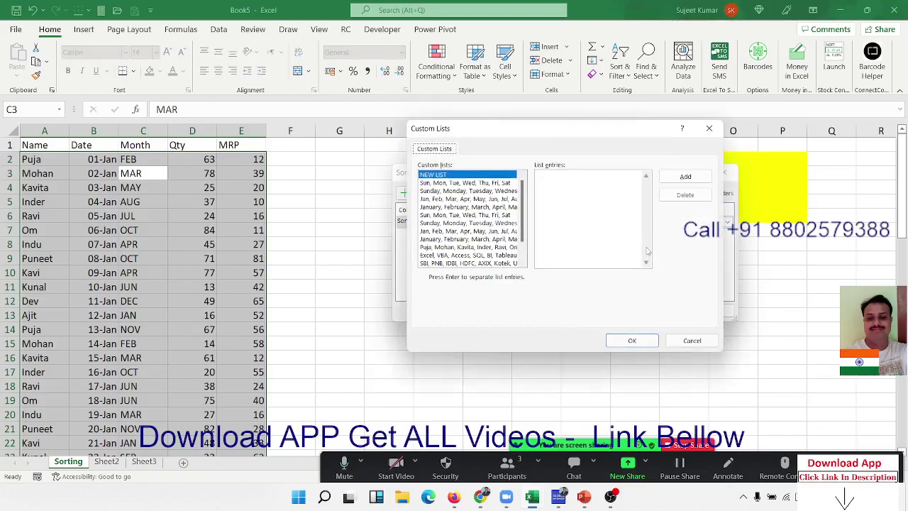
{"action": "left_click", "coordinate": [503, 233]}
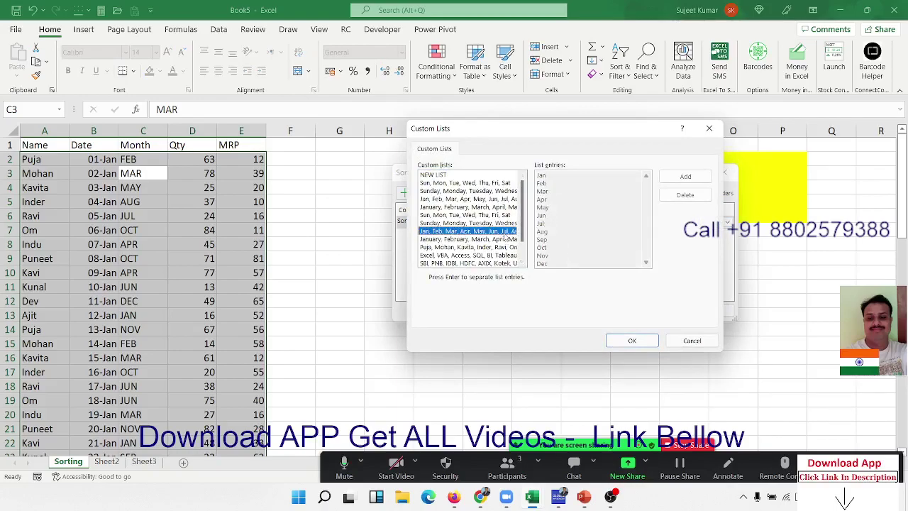
{"action": "left_click", "coordinate": [632, 341]}
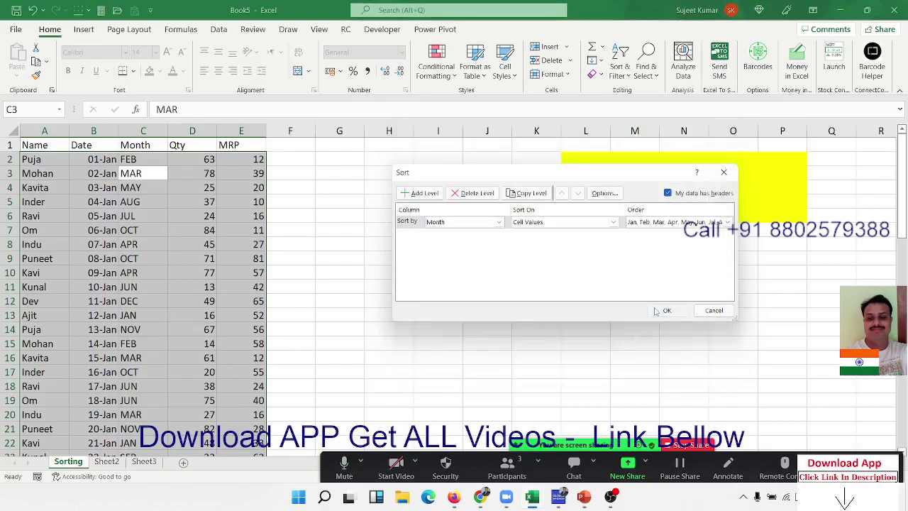
{"action": "left_click", "coordinate": [663, 310]}
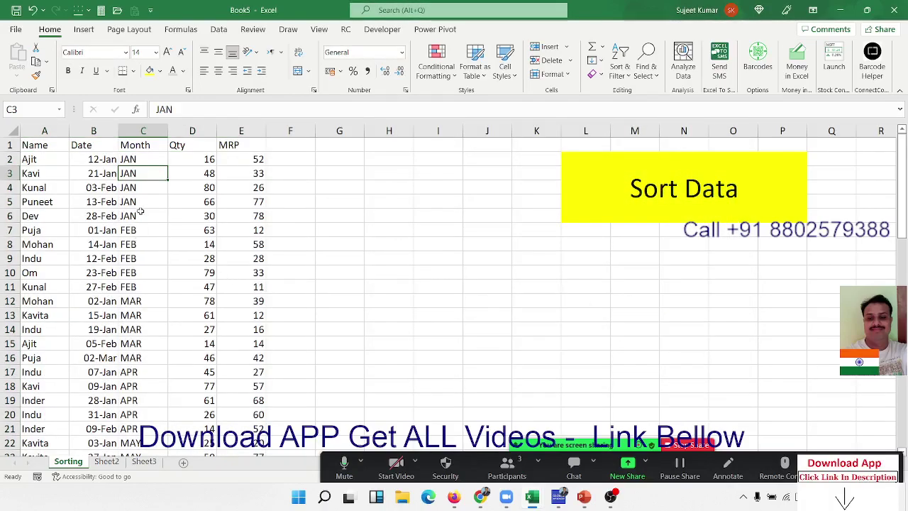
{"action": "left_click_drag", "start_coordinate": [141, 211], "coordinate": [142, 158]}
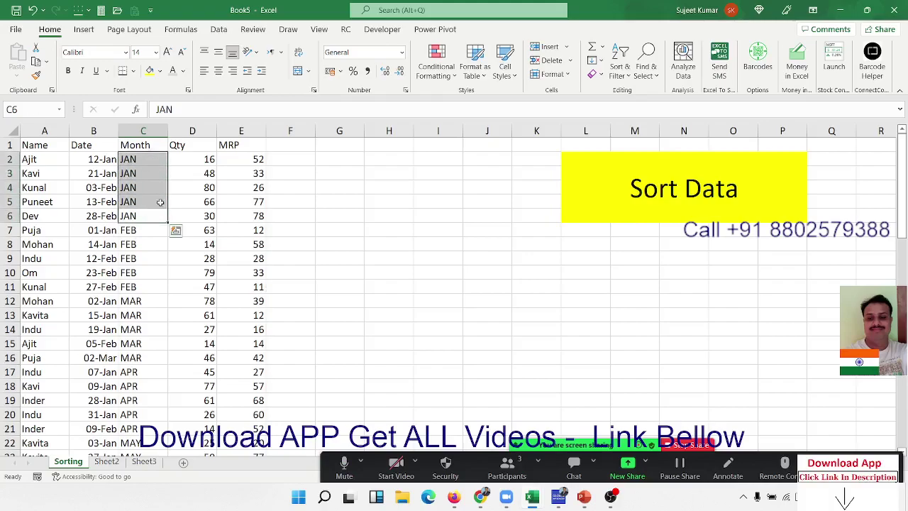
{"action": "left_click_drag", "start_coordinate": [150, 272], "coordinate": [142, 233]}
{"action": "left_click", "coordinate": [142, 356]}
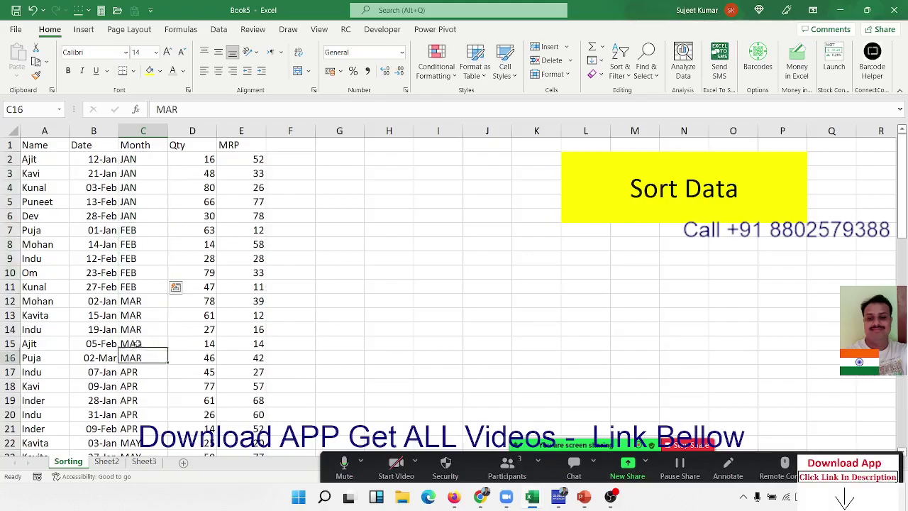
{"action": "left_click_drag", "start_coordinate": [137, 344], "coordinate": [135, 328]}
{"action": "left_click_drag", "start_coordinate": [142, 386], "coordinate": [146, 370]}
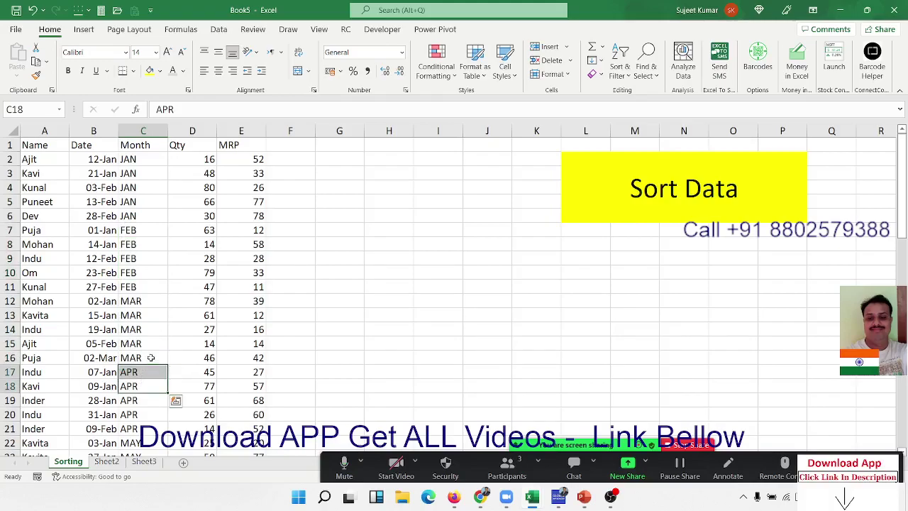
{"action": "left_click", "coordinate": [129, 140]}
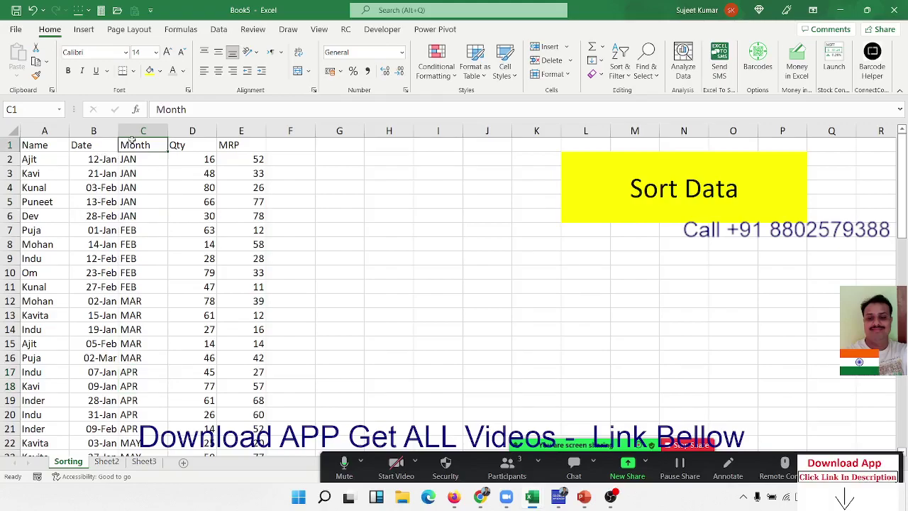
{"action": "left_click", "coordinate": [620, 75]}
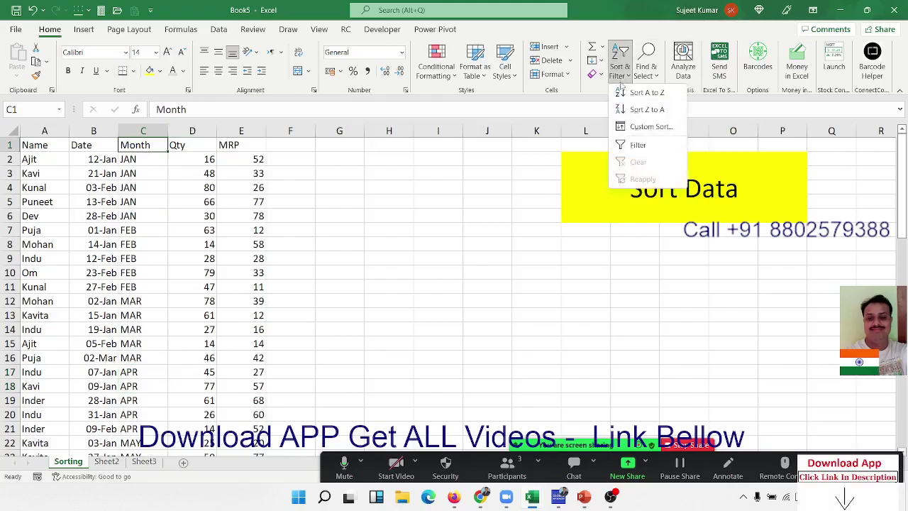
{"action": "left_click", "coordinate": [650, 127]}
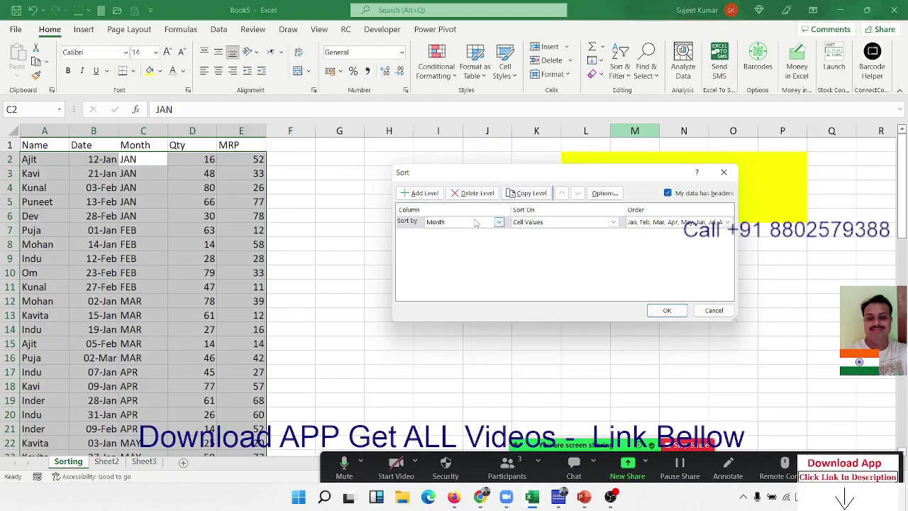
{"action": "left_click", "coordinate": [665, 222]}
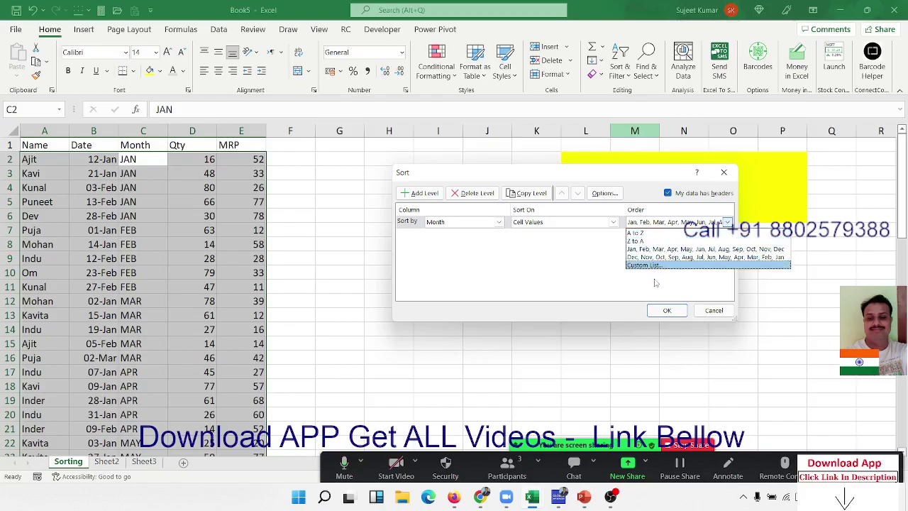
{"action": "left_click", "coordinate": [656, 257]}
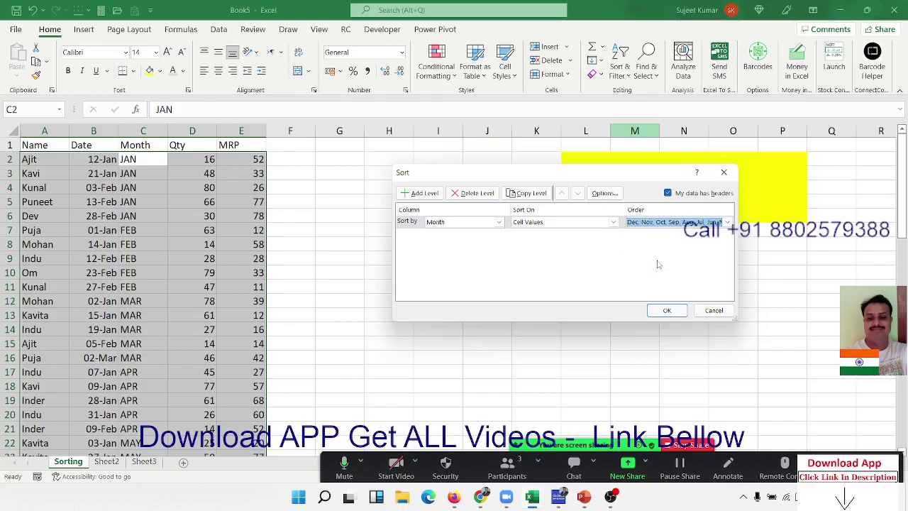
{"action": "left_click", "coordinate": [646, 225]}
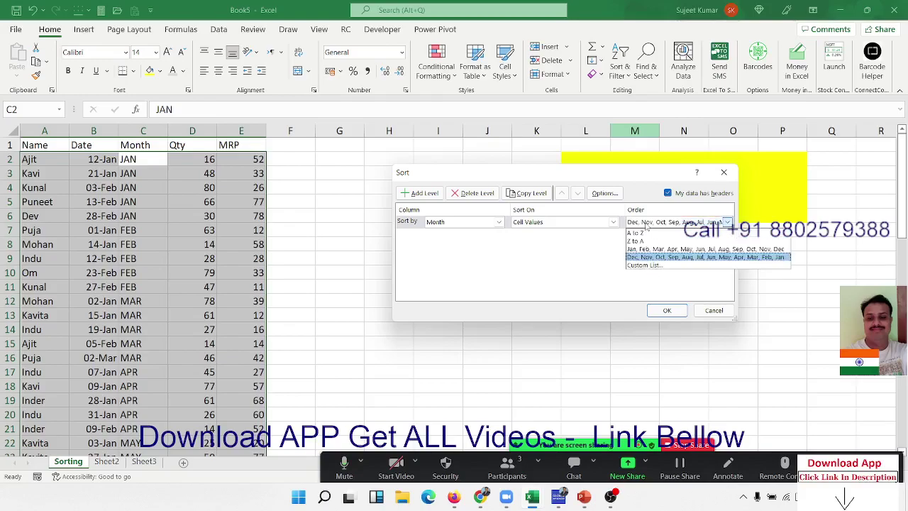
{"action": "left_click", "coordinate": [643, 266]}
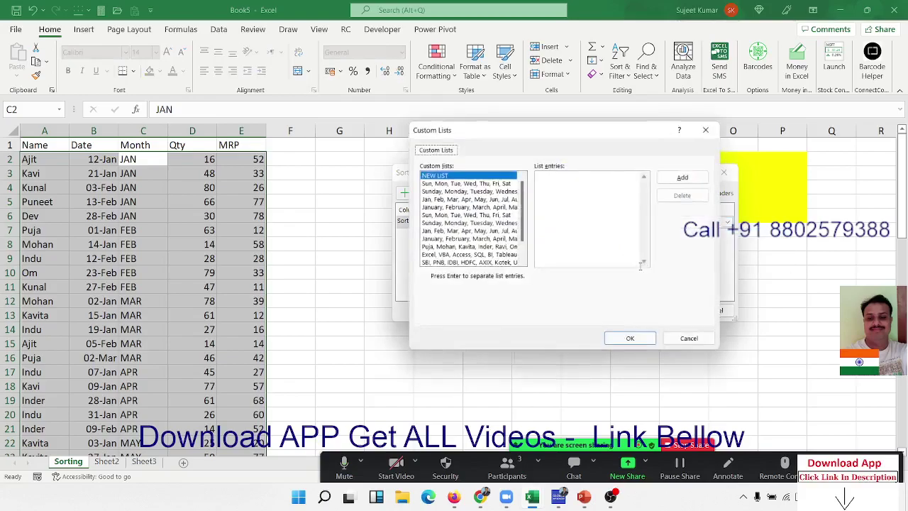
{"action": "left_click", "coordinate": [430, 223]}
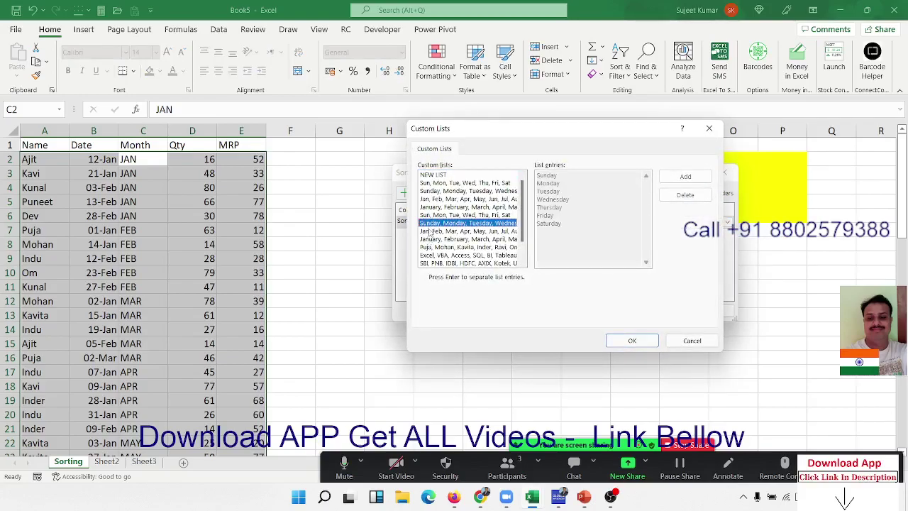
{"action": "left_click", "coordinate": [431, 231]}
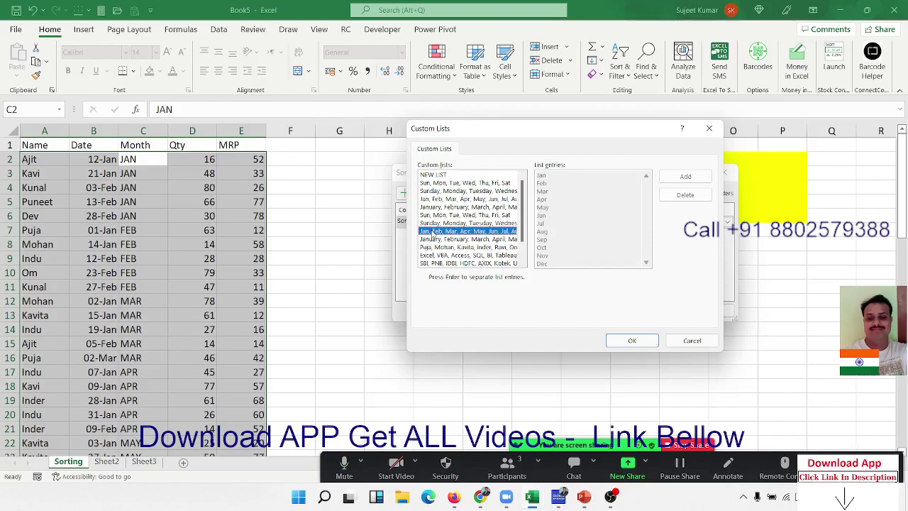
{"action": "left_click", "coordinate": [444, 177]}
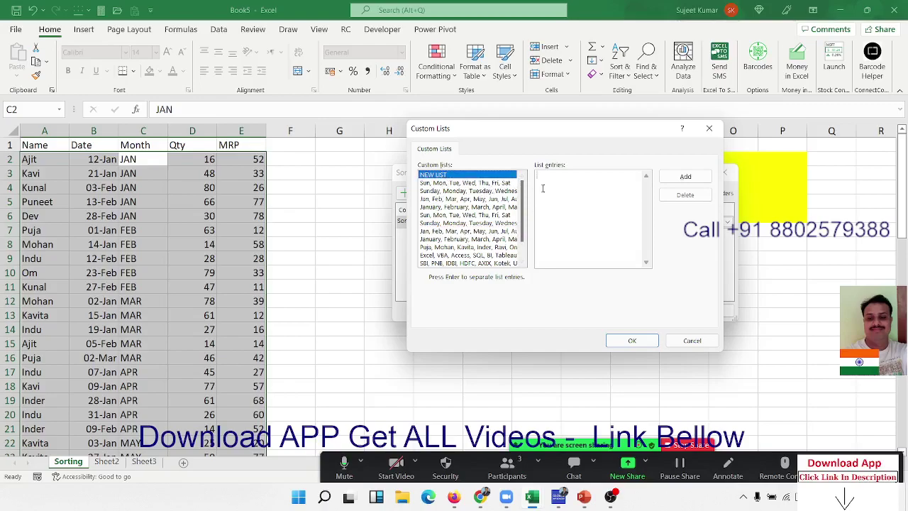
{"action": "left_click", "coordinate": [685, 176]}
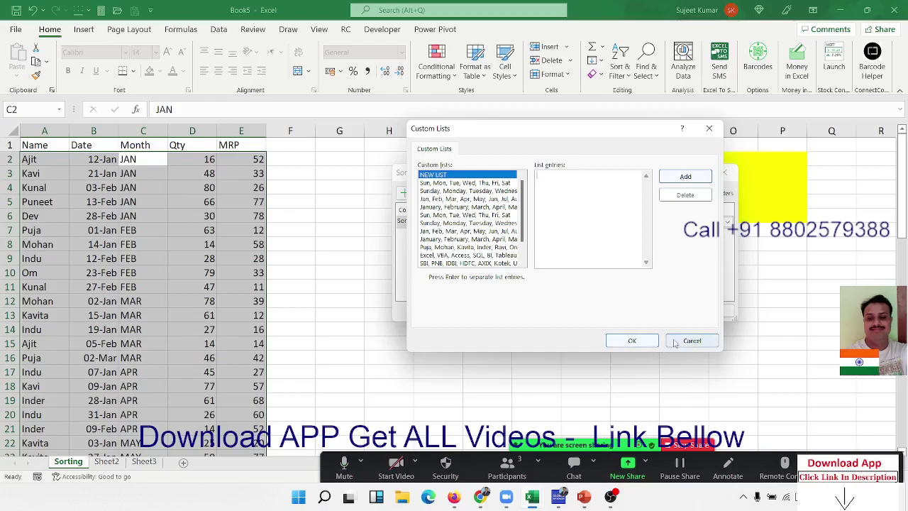
{"action": "left_click", "coordinate": [646, 344]}
{"action": "left_click", "coordinate": [703, 311]}
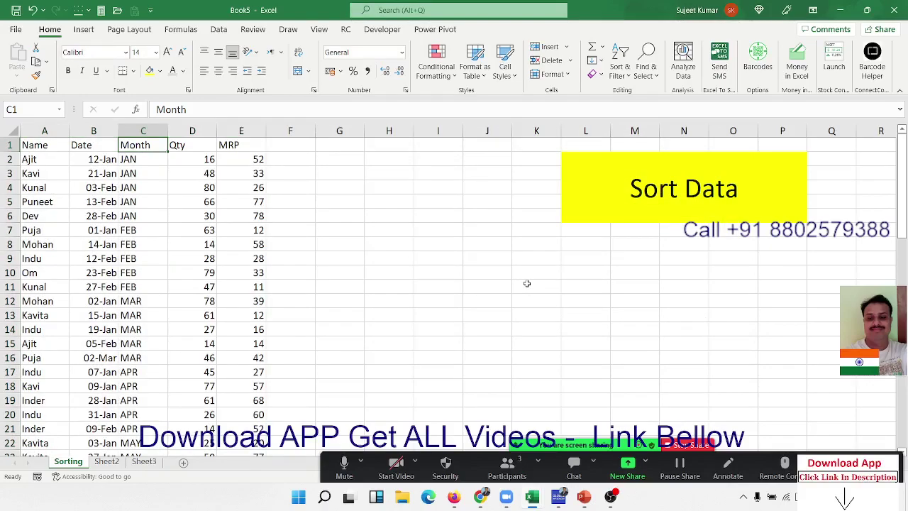
{"action": "left_click", "coordinate": [152, 203]}
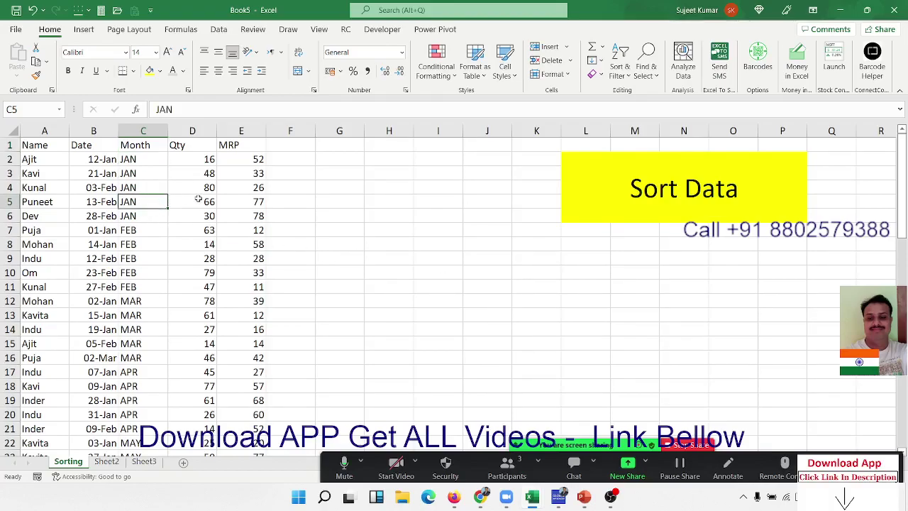
{"action": "left_click", "coordinate": [105, 146]}
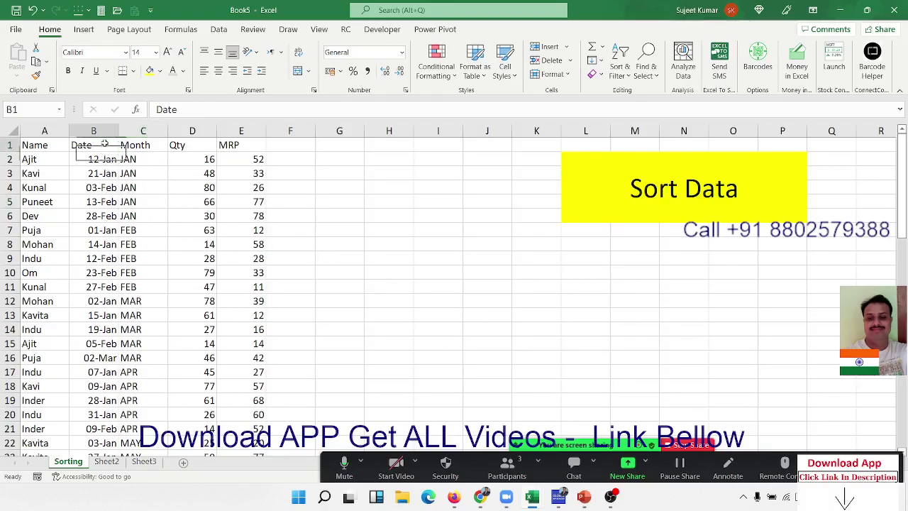
{"action": "left_click", "coordinate": [66, 147]}
{"action": "left_click", "coordinate": [171, 156]}
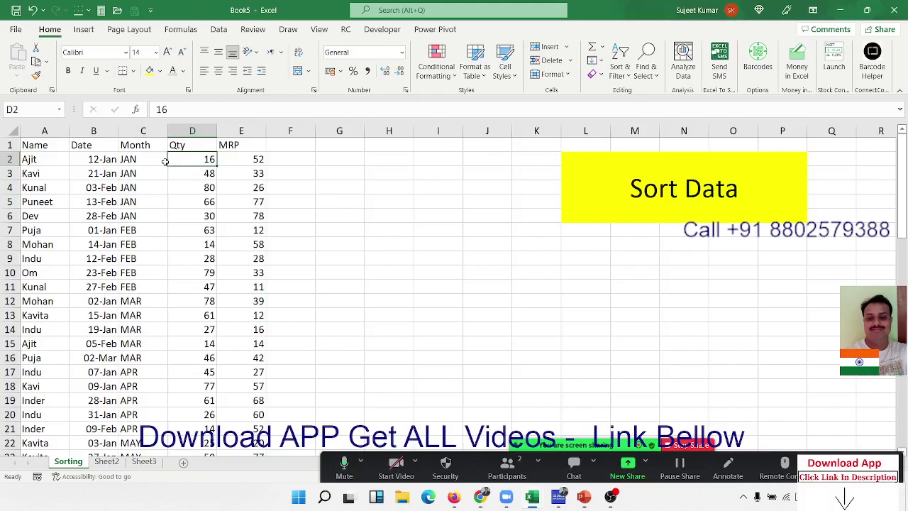
Step: Insert a new empty column A before the Name column
{"action": "key", "text": "Up"}
{"action": "key", "text": "Home"}
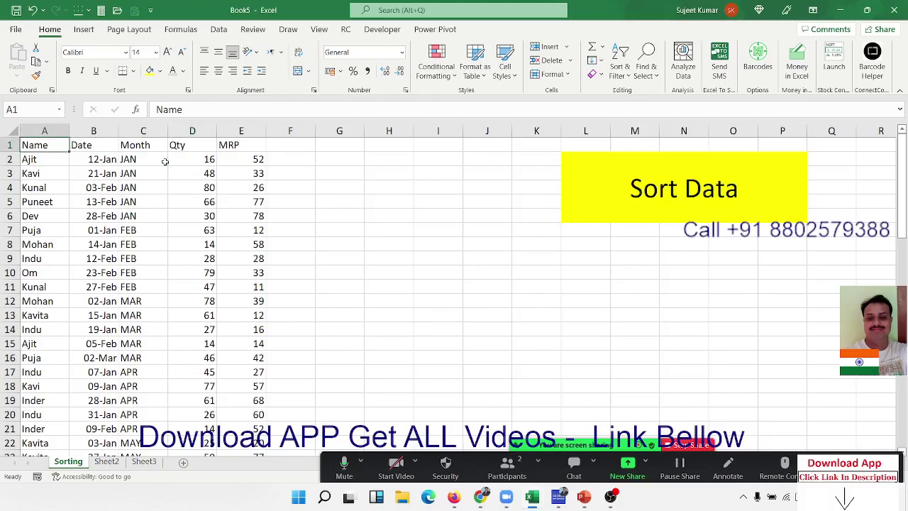
{"action": "key", "text": "ctrl+shift+Down"}
{"action": "key", "text": "ctrl+shift+plus"}
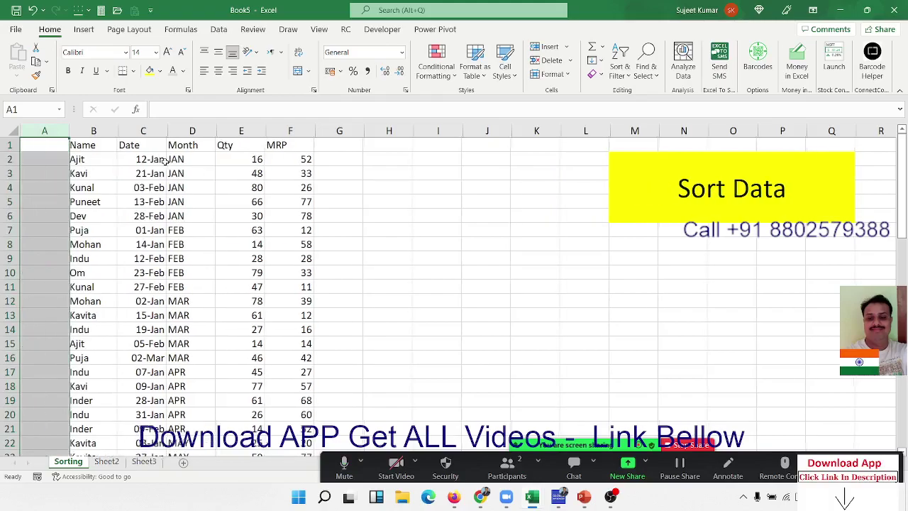
{"action": "key", "text": "ctrl+Home"}
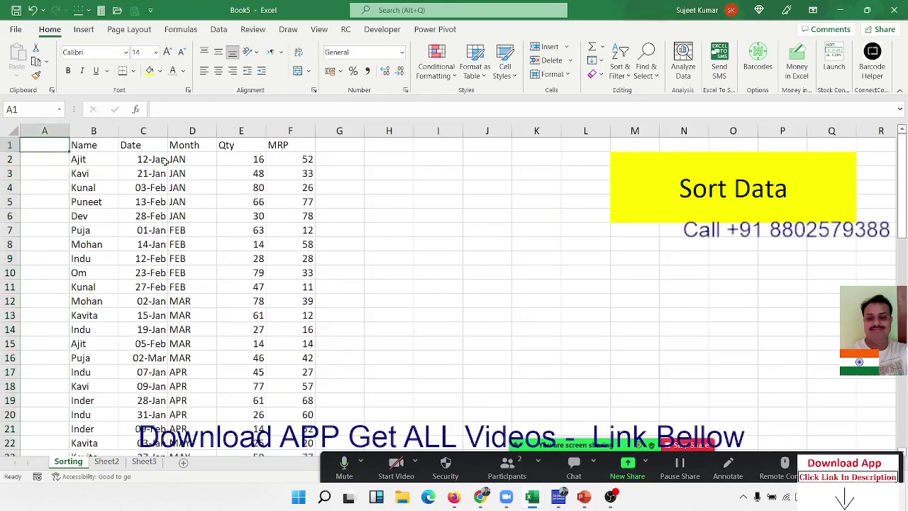
Step: Head the new column Sr and fill serial numbers 1, 2, 3 down to the last row
{"action": "type", "text": "Sr"}
{"action": "key", "text": "Return"}
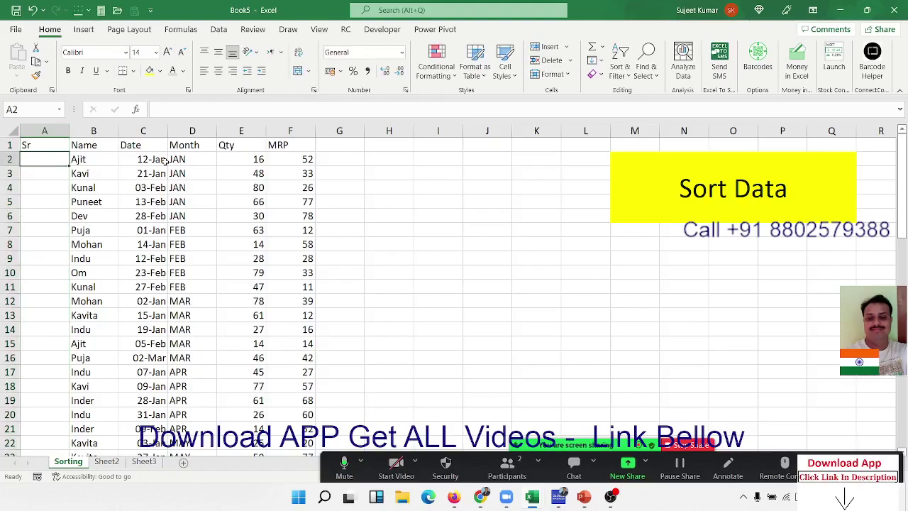
{"action": "type", "text": "1"}
{"action": "key", "text": "Return"}
{"action": "type", "text": "2"}
{"action": "key", "text": "ctrl+Return"}
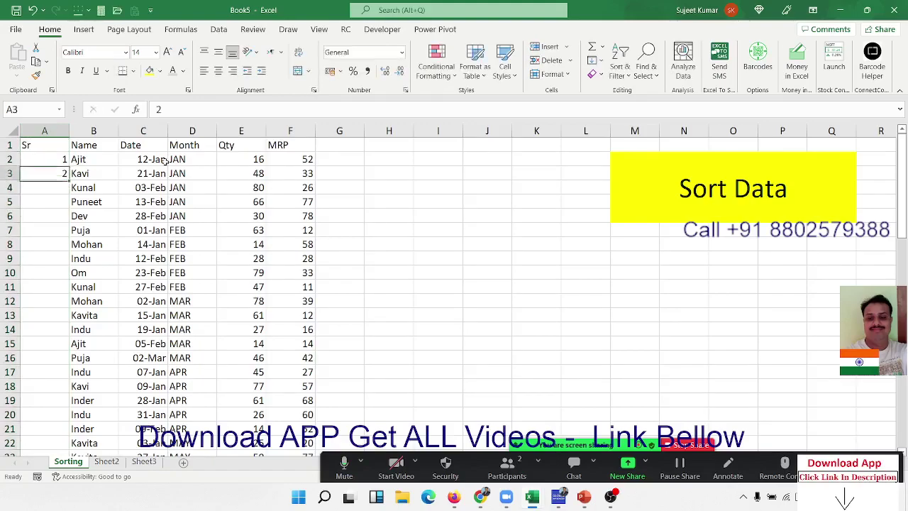
{"action": "left_click_drag", "start_coordinate": [42, 159], "coordinate": [42, 173]}
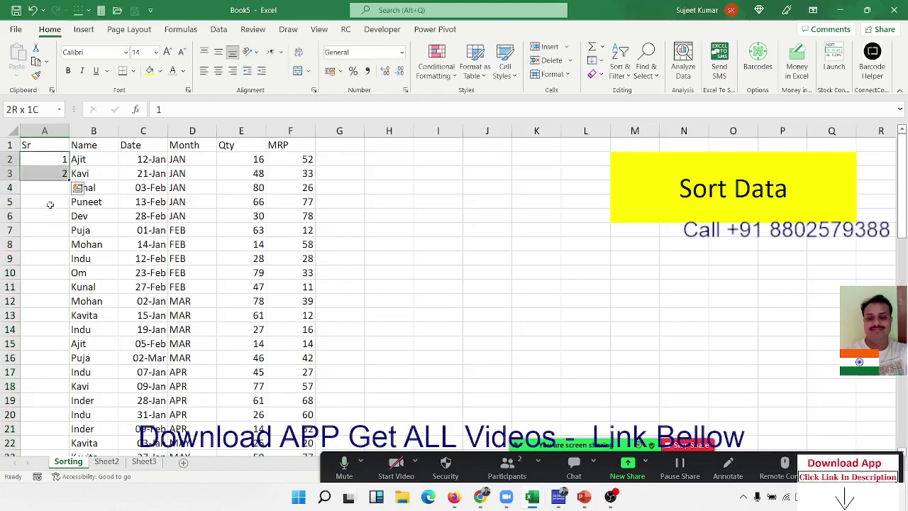
{"action": "double_click", "coordinate": [69, 181]}
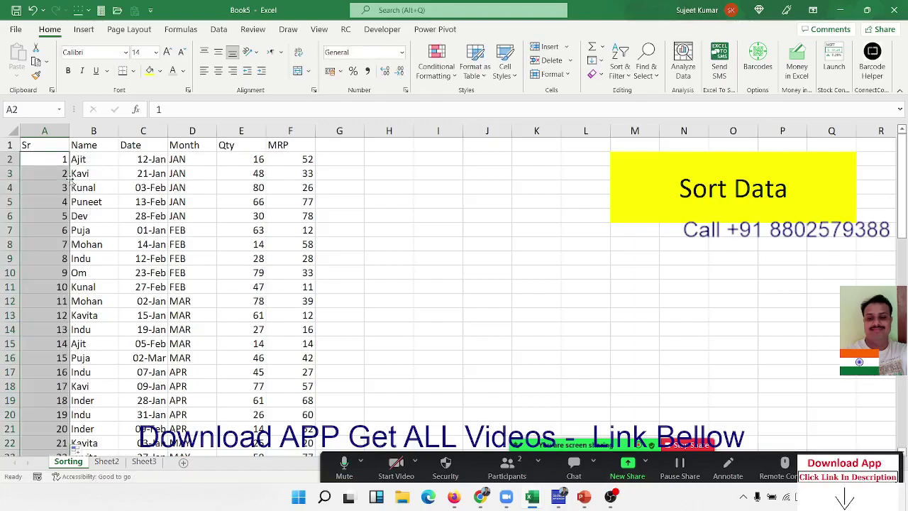
{"action": "key", "text": "ctrl+Down"}
{"action": "key", "text": "ctrl+Up"}
{"action": "key", "text": "Right"}
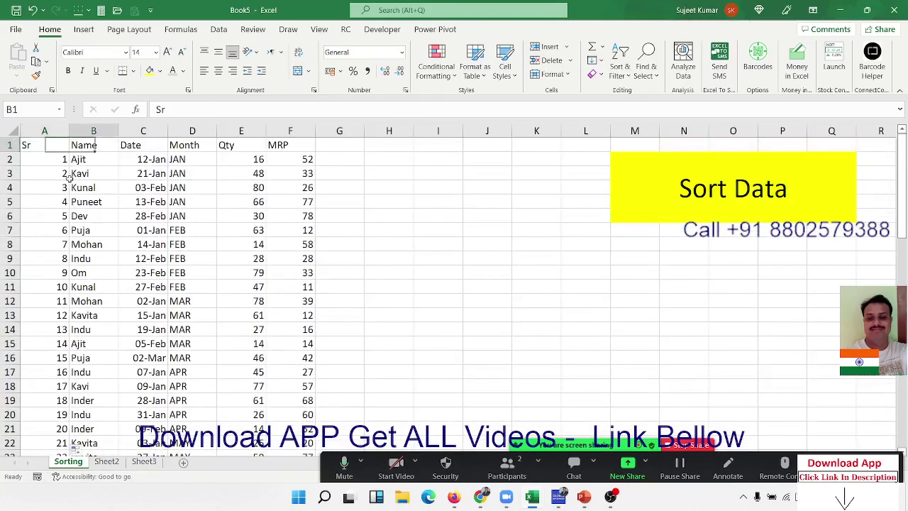
Step: Sort the sales table by Date, newest first
{"action": "left_click", "coordinate": [144, 151]}
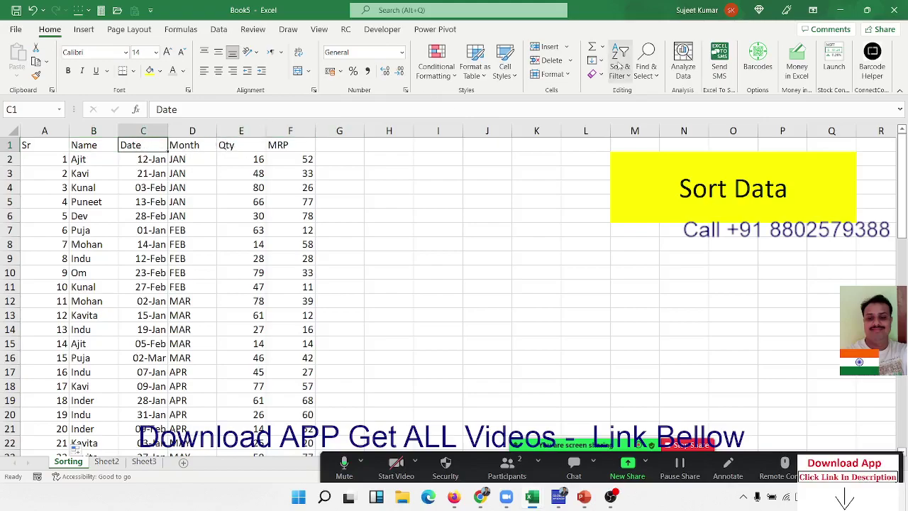
{"action": "left_click", "coordinate": [593, 61]}
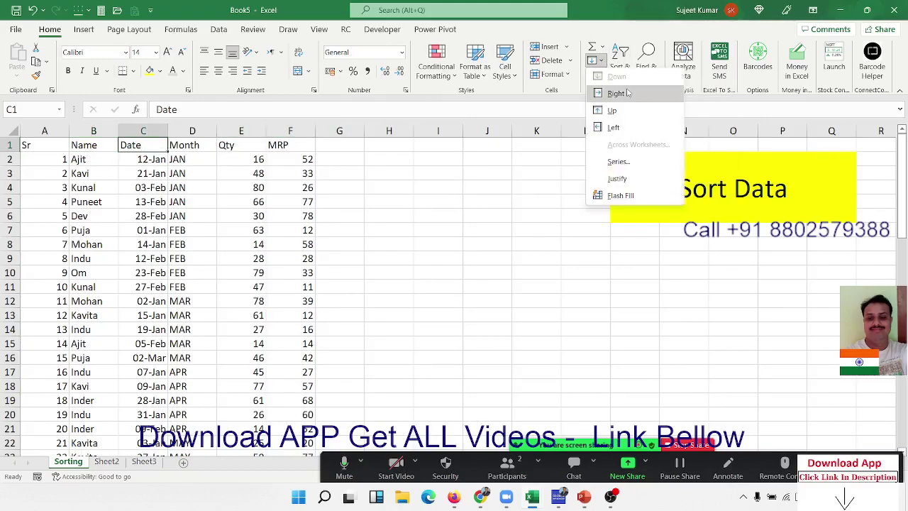
{"action": "left_click", "coordinate": [619, 62]}
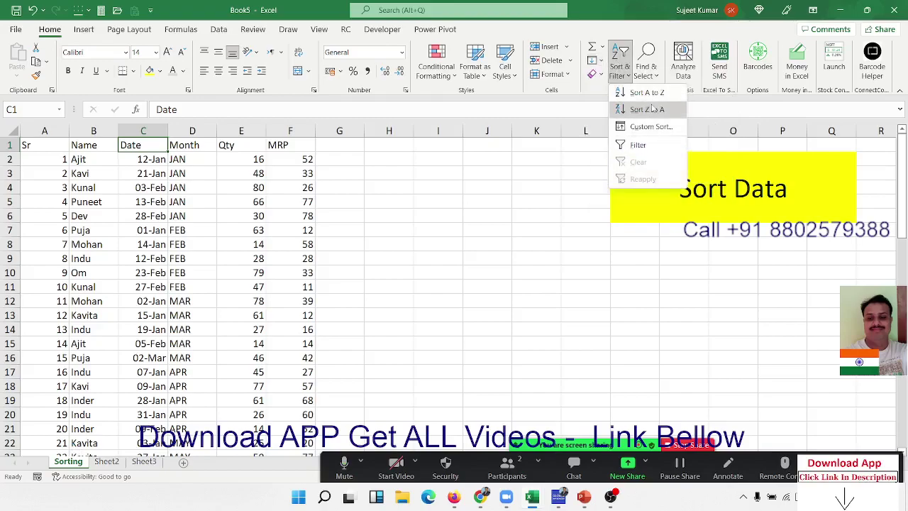
{"action": "left_click", "coordinate": [647, 109]}
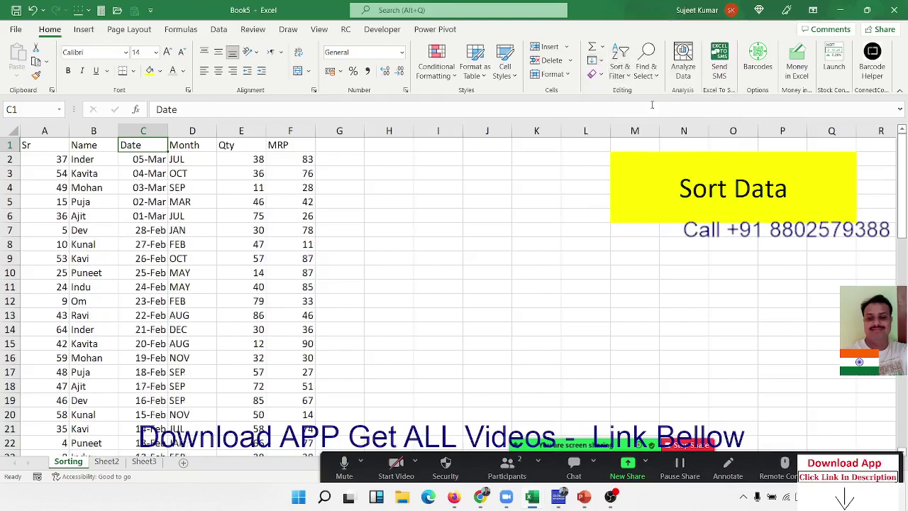
Step: Sort the sales table A to Z by Sr, restoring numbered order
{"action": "left_click", "coordinate": [191, 194]}
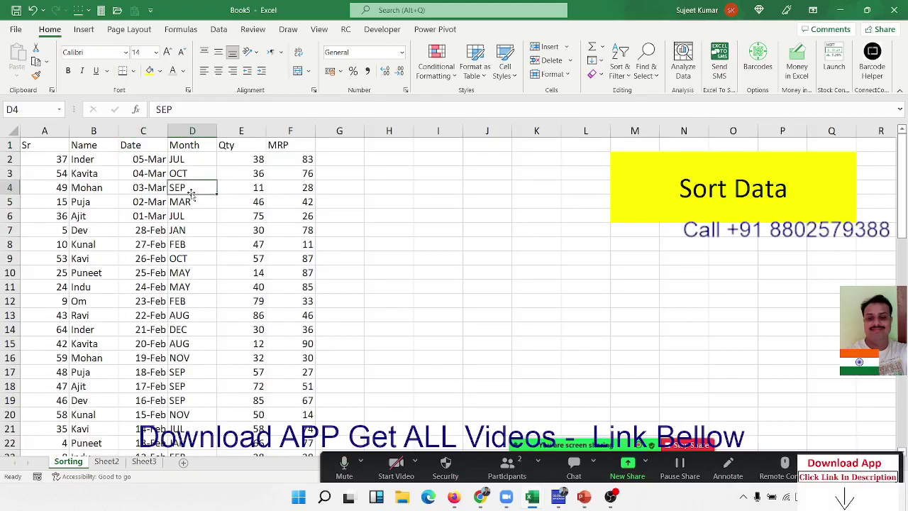
{"action": "left_click", "coordinate": [57, 148]}
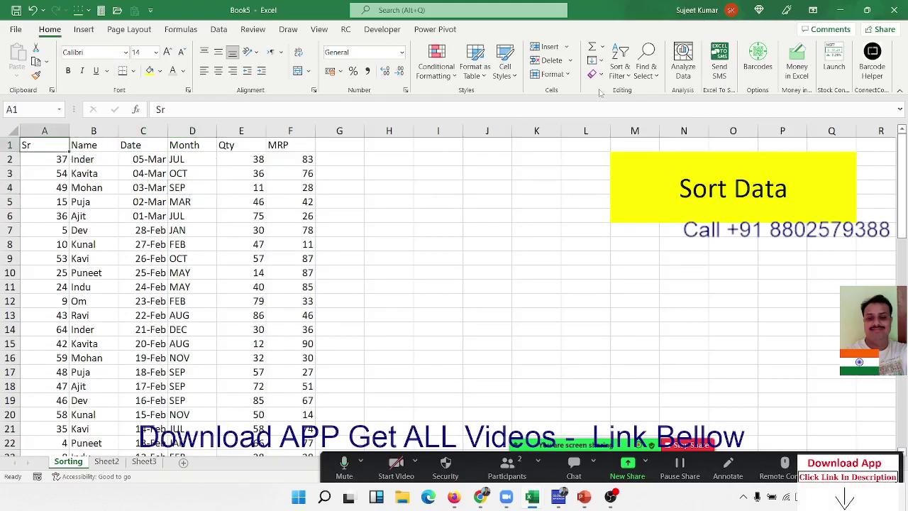
{"action": "left_click", "coordinate": [620, 68]}
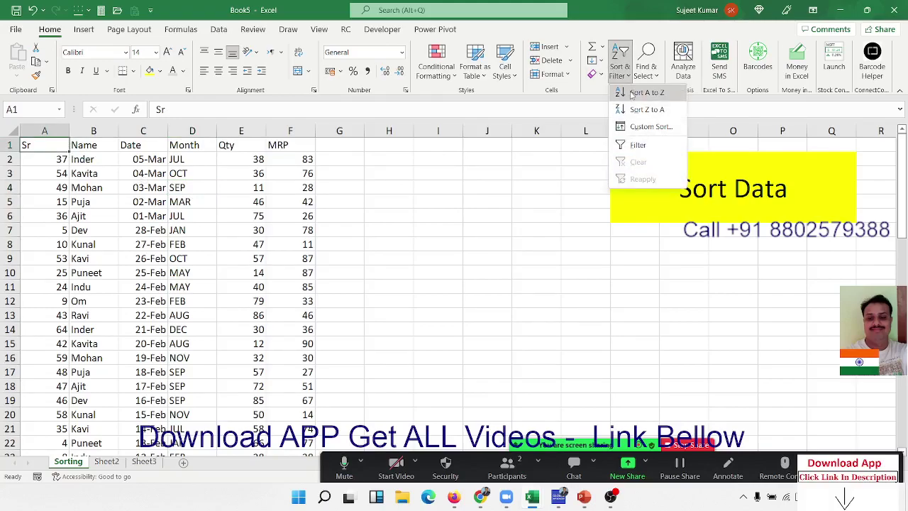
{"action": "left_click", "coordinate": [643, 93]}
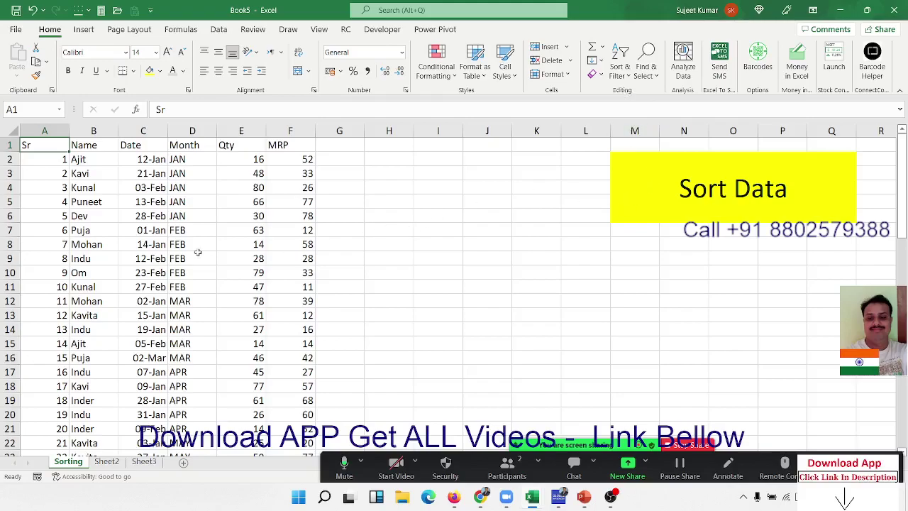
Step: Fill the Qty cell holding 63 yellow and select the Qty cell holding 14
{"action": "scroll", "coordinate": [66, 213], "scroll_direction": "down", "scroll_amount": 7}
{"action": "scroll", "coordinate": [49, 242], "scroll_direction": "down", "scroll_amount": 6}
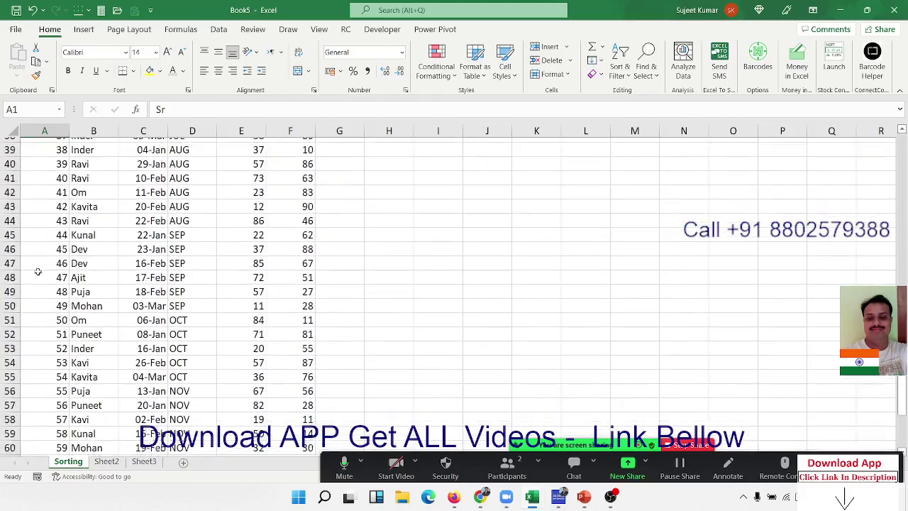
{"action": "scroll", "coordinate": [38, 272], "scroll_direction": "up", "scroll_amount": 13}
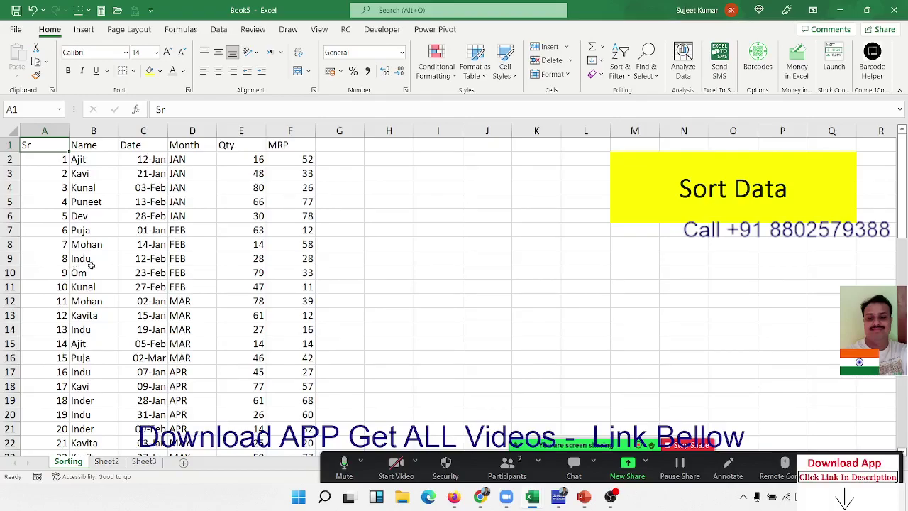
{"action": "left_click", "coordinate": [223, 234]}
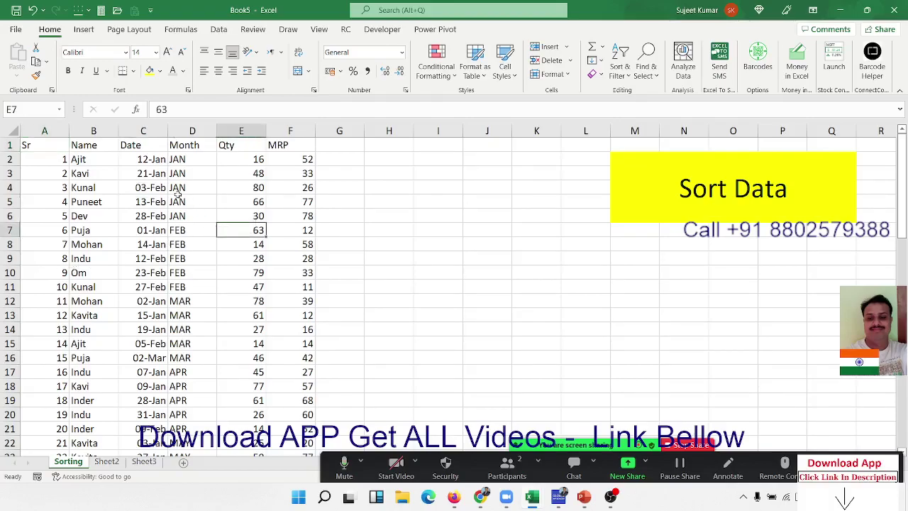
{"action": "left_click", "coordinate": [150, 71]}
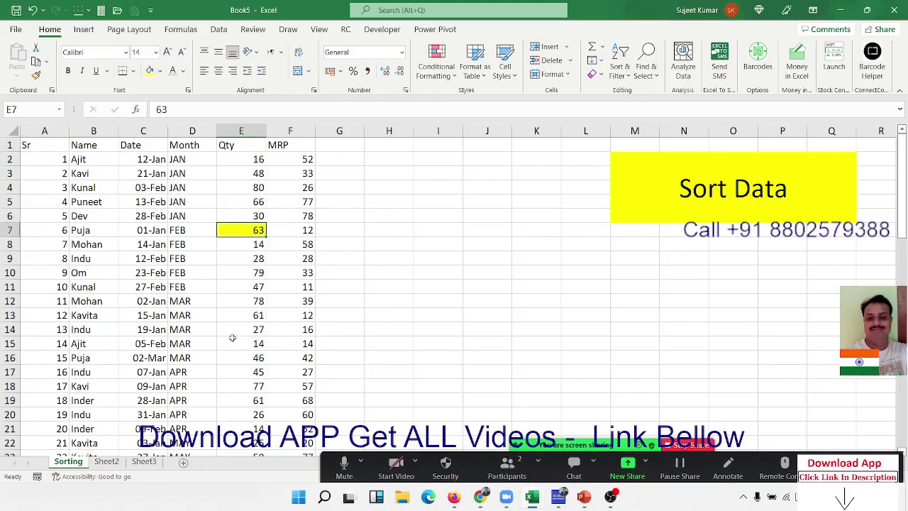
{"action": "left_click", "coordinate": [234, 340]}
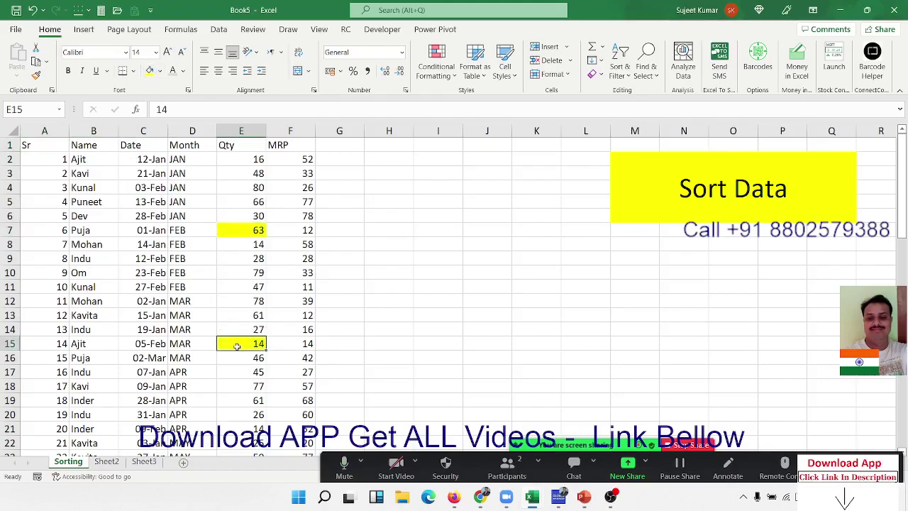
Step: Fill the Qty cells holding 89 and 67 yellow further down the table
{"action": "scroll", "coordinate": [237, 346], "scroll_direction": "down", "scroll_amount": 7}
{"action": "left_click", "coordinate": [239, 335]}
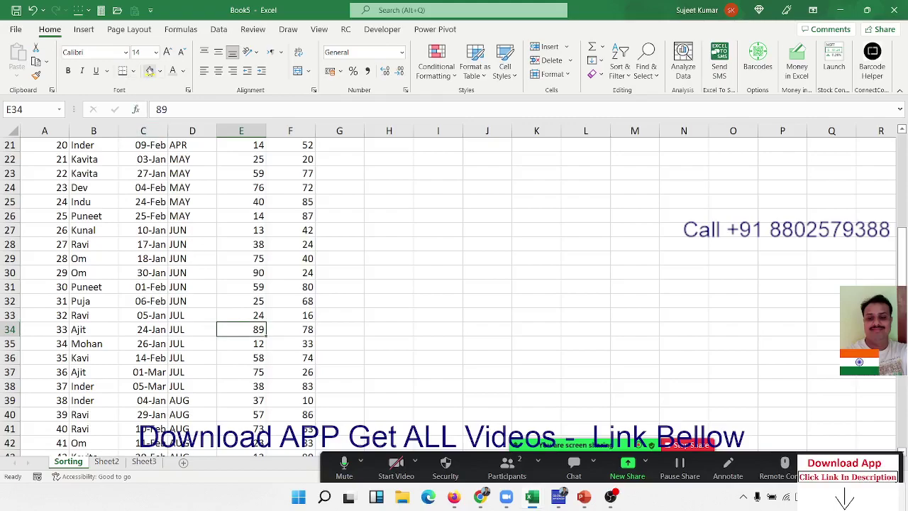
{"action": "left_click", "coordinate": [150, 70]}
{"action": "scroll", "coordinate": [248, 355], "scroll_direction": "down", "scroll_amount": 7}
{"action": "left_click", "coordinate": [252, 359]}
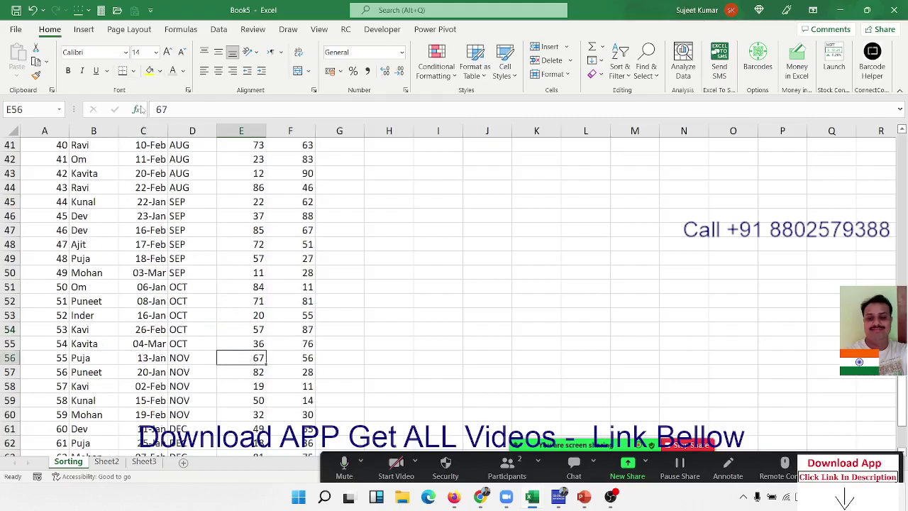
{"action": "left_click", "coordinate": [150, 70]}
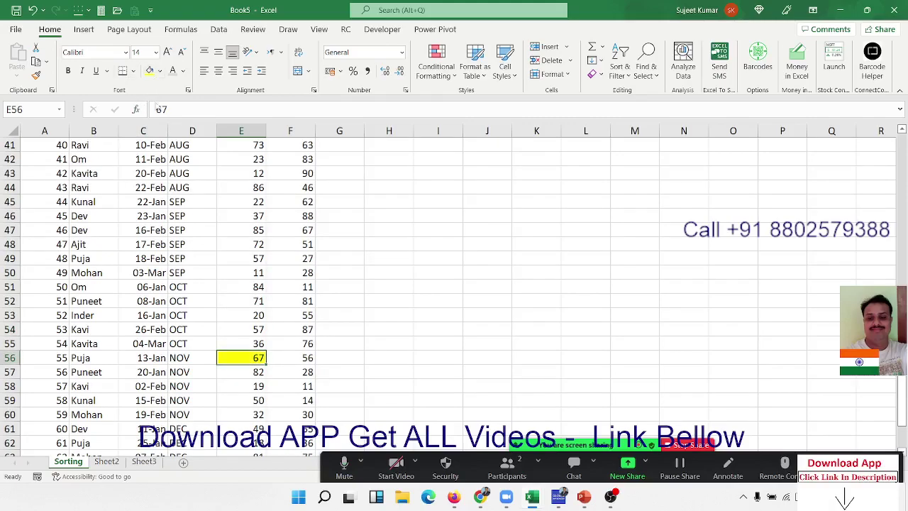
{"action": "scroll", "coordinate": [211, 181], "scroll_direction": "up", "scroll_amount": 10}
{"action": "scroll", "coordinate": [212, 181], "scroll_direction": "up", "scroll_amount": 3}
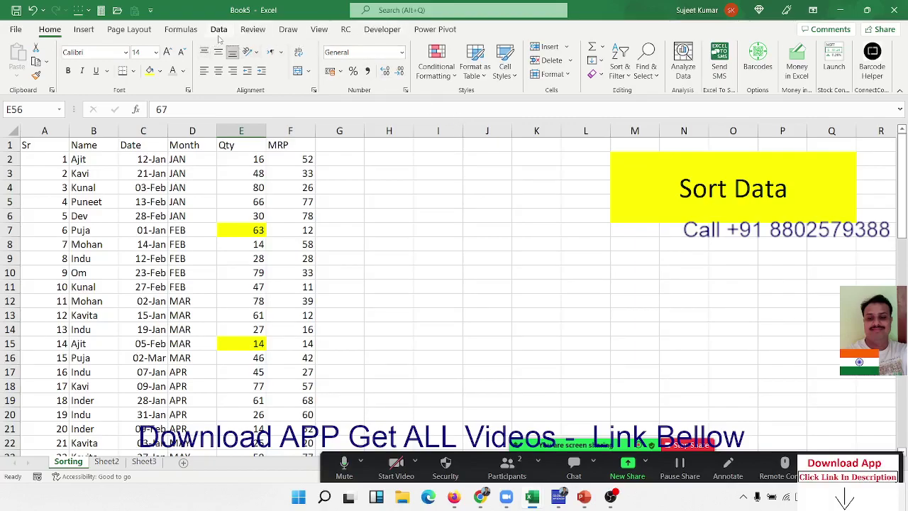
Step: Custom-sort by Qty on Cell Color, with the yellow fill On Top
{"action": "left_click", "coordinate": [620, 65]}
{"action": "left_click", "coordinate": [651, 126]}
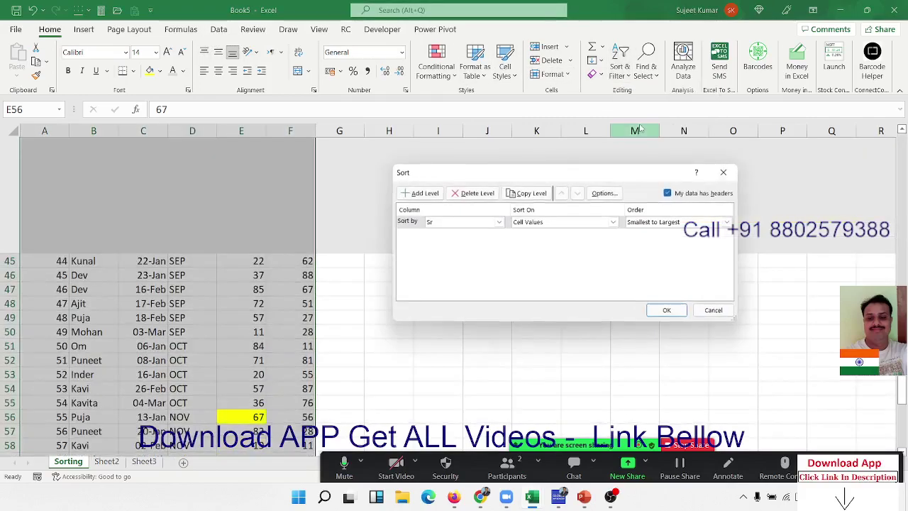
{"action": "left_click", "coordinate": [499, 221]}
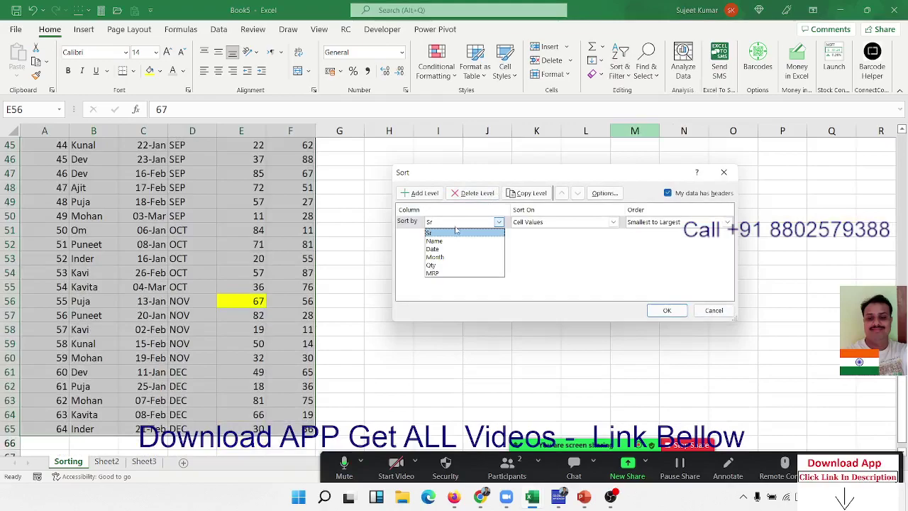
{"action": "left_click", "coordinate": [456, 267]}
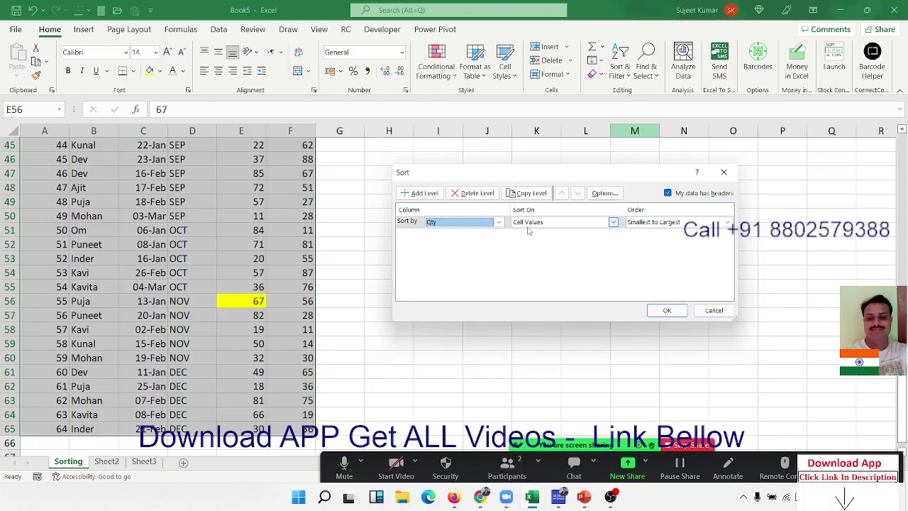
{"action": "left_click", "coordinate": [538, 222]}
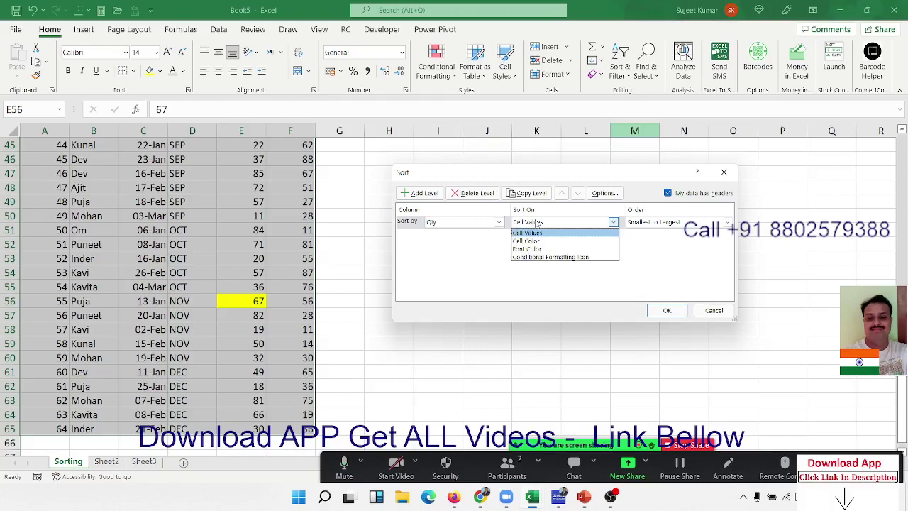
{"action": "left_click", "coordinate": [531, 241]}
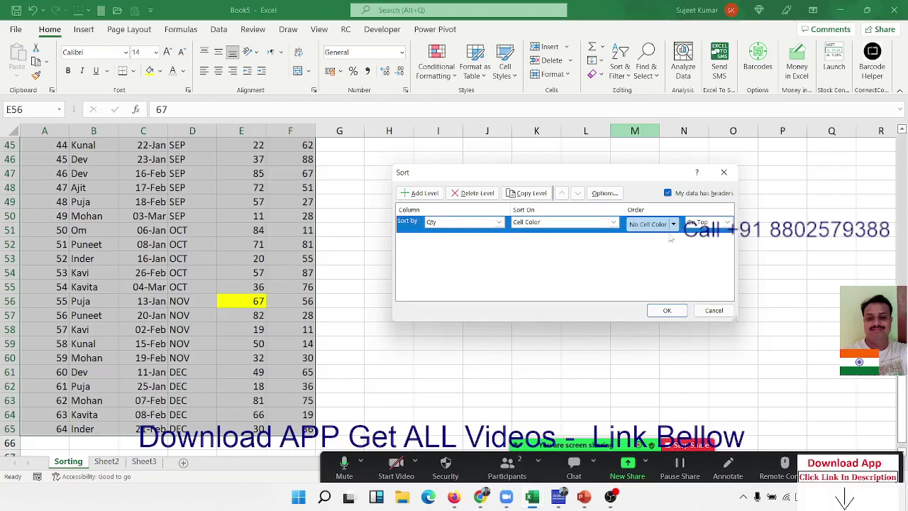
{"action": "left_click", "coordinate": [674, 224]}
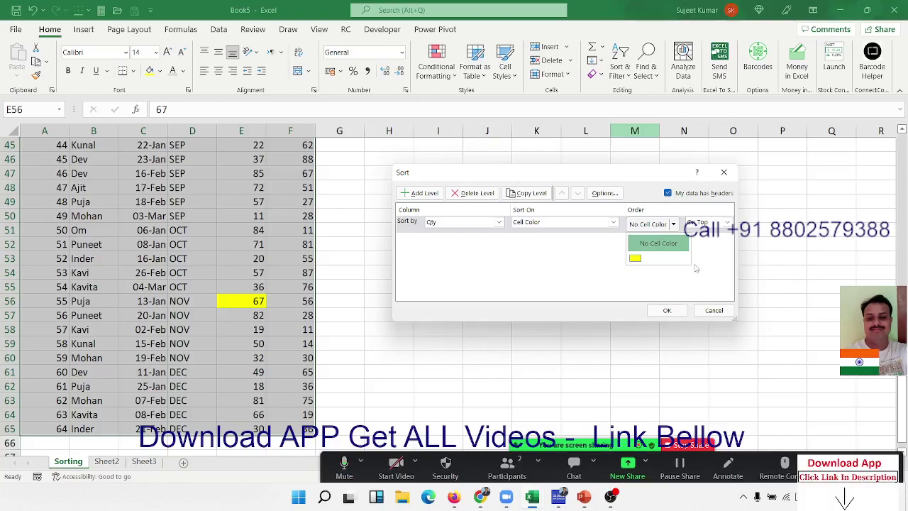
{"action": "left_click", "coordinate": [637, 258]}
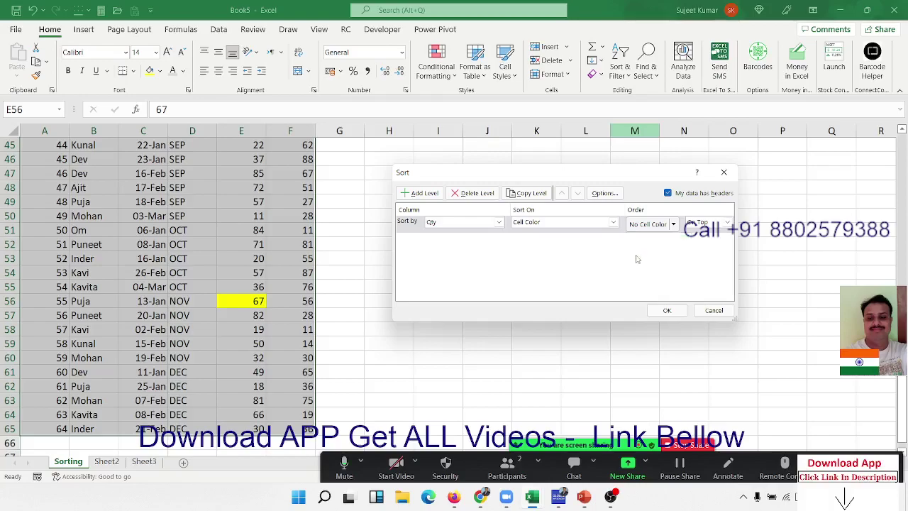
{"action": "left_click", "coordinate": [727, 222]}
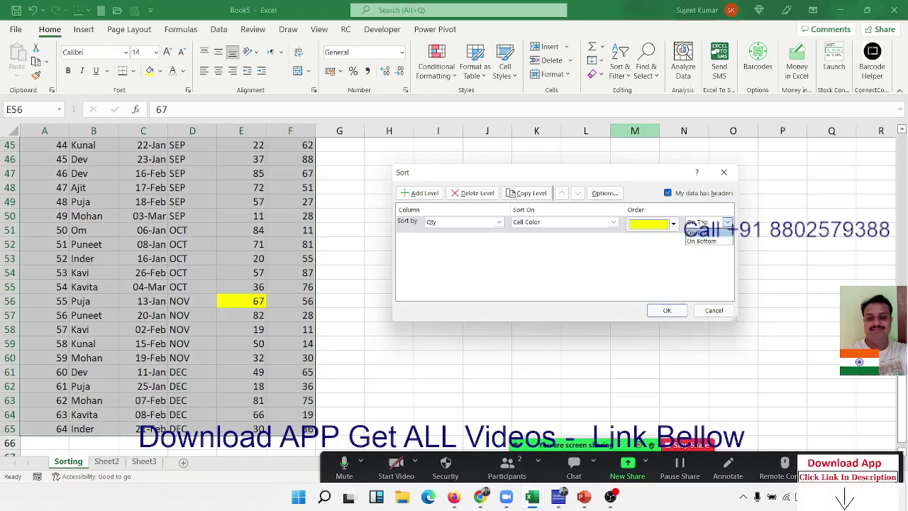
{"action": "left_click", "coordinate": [699, 233]}
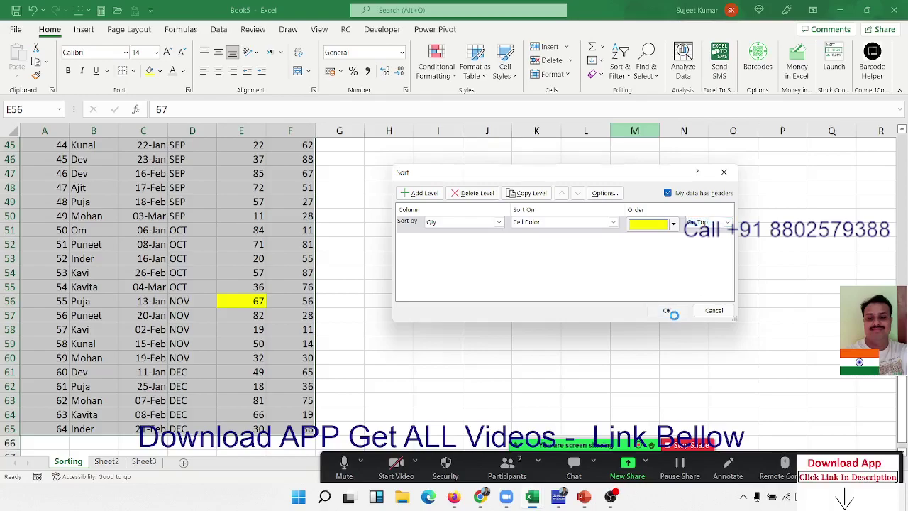
{"action": "left_click", "coordinate": [670, 313]}
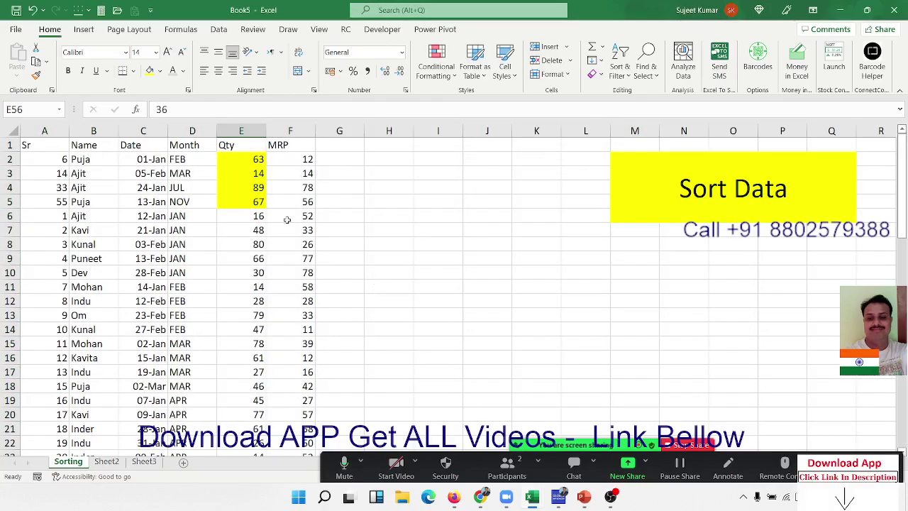
Step: Apply the 3 Arrows (Colored) icon set to the MRP column F
{"action": "left_click", "coordinate": [213, 200]}
{"action": "left_click_drag", "start_coordinate": [231, 203], "coordinate": [235, 160]}
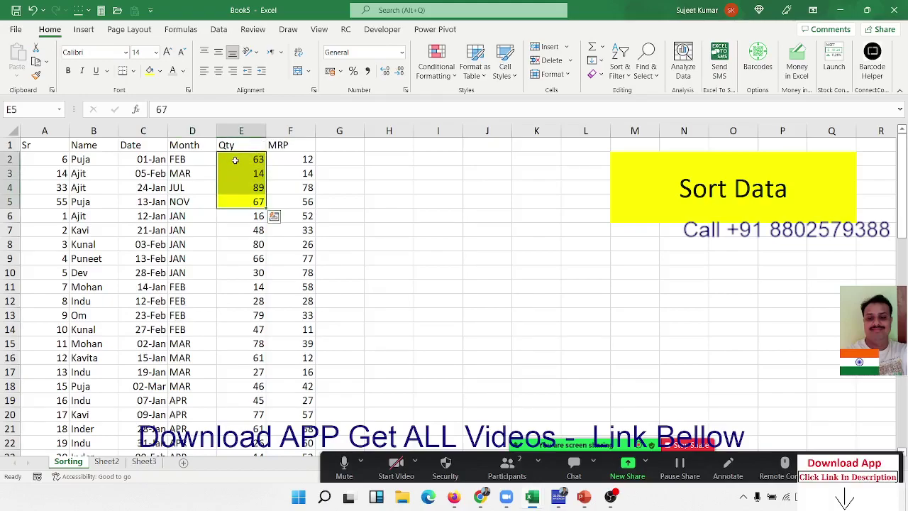
{"action": "left_click", "coordinate": [309, 172]}
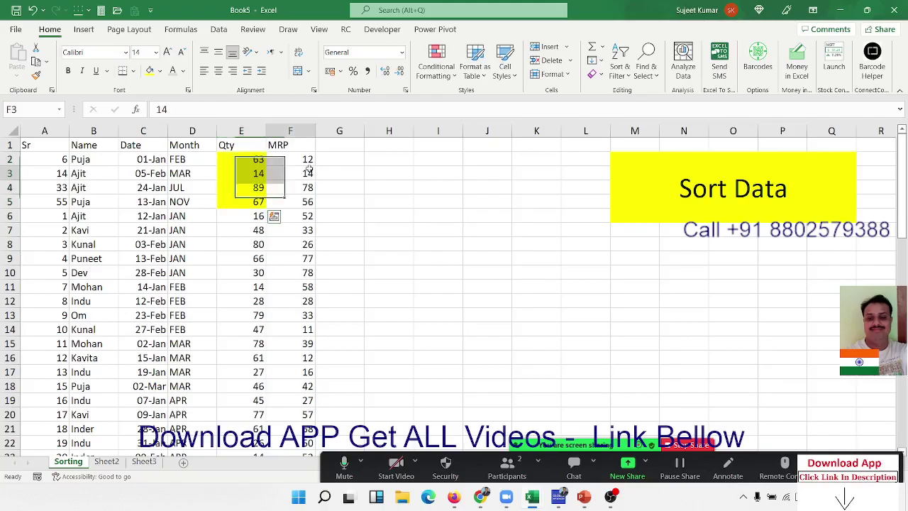
{"action": "left_click", "coordinate": [298, 132]}
{"action": "left_click", "coordinate": [447, 84]}
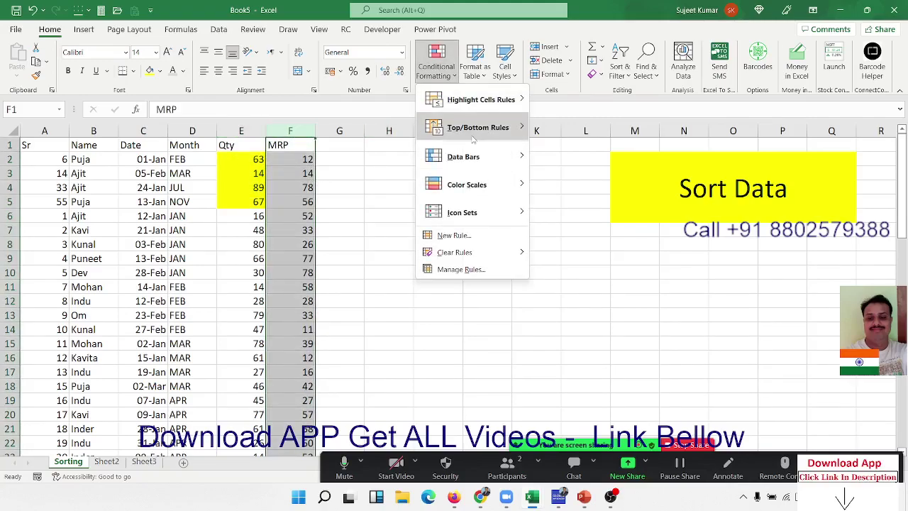
{"action": "mouse_move", "coordinate": [469, 212]}
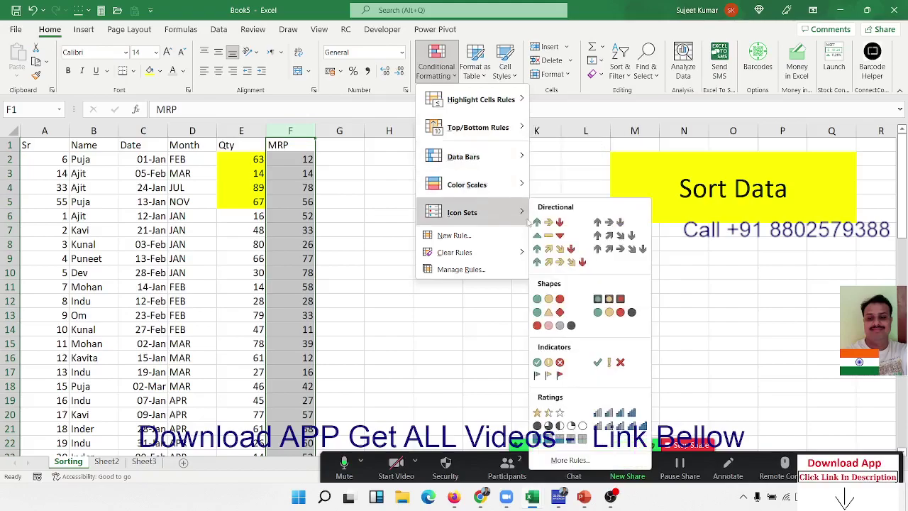
{"action": "left_click", "coordinate": [547, 222]}
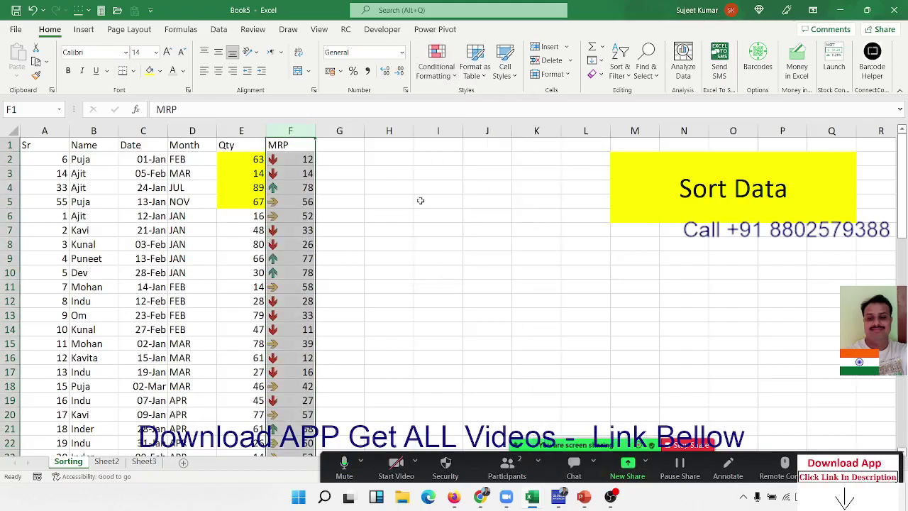
{"action": "left_click", "coordinate": [299, 188]}
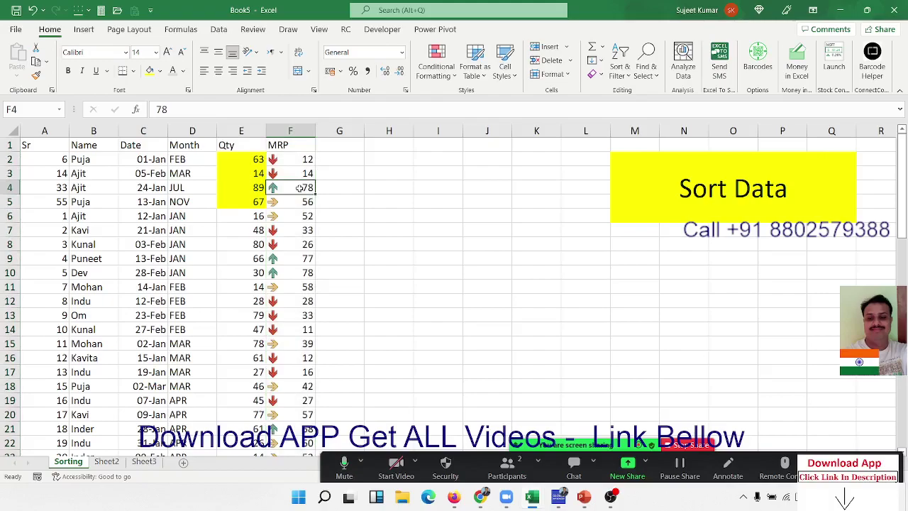
Step: Custom-sort by MRP on Conditional Formatting Icon, with the green up arrow On Top
{"action": "left_click", "coordinate": [620, 69]}
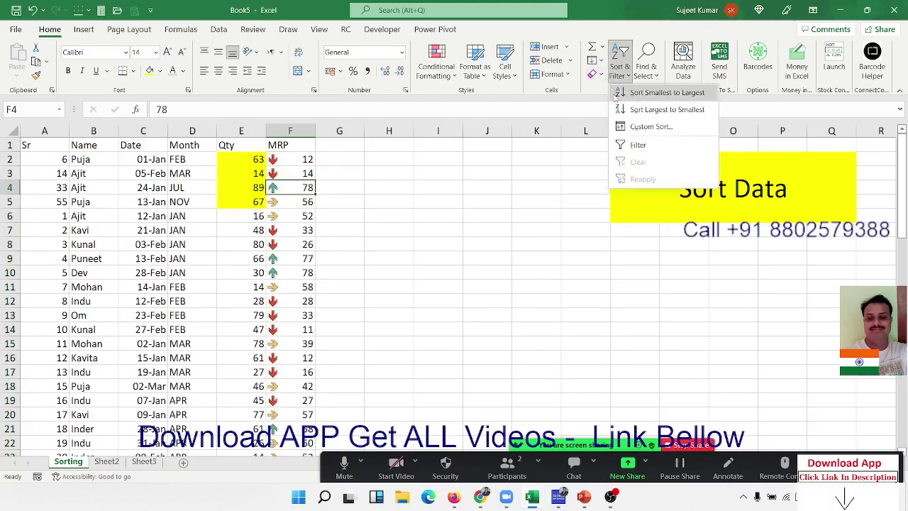
{"action": "left_click", "coordinate": [634, 126]}
{"action": "left_click", "coordinate": [461, 222]}
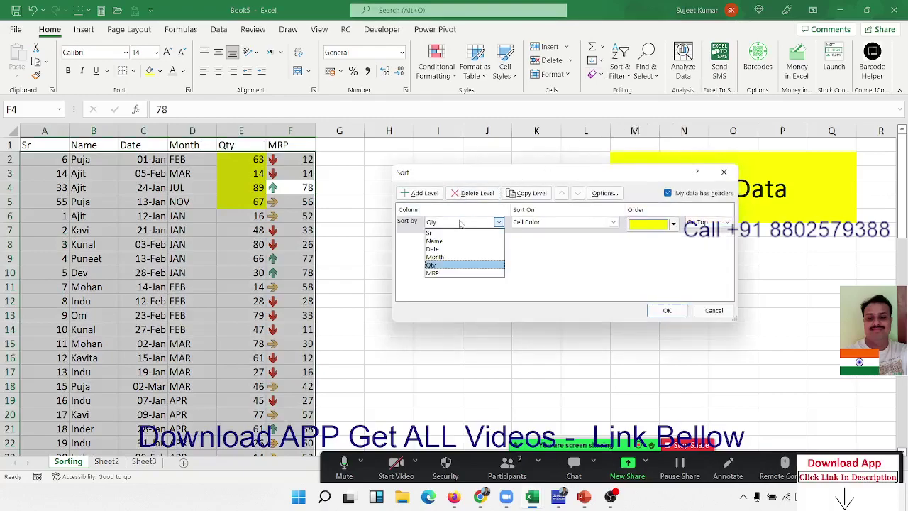
{"action": "left_click", "coordinate": [450, 274]}
{"action": "left_click", "coordinate": [530, 223]}
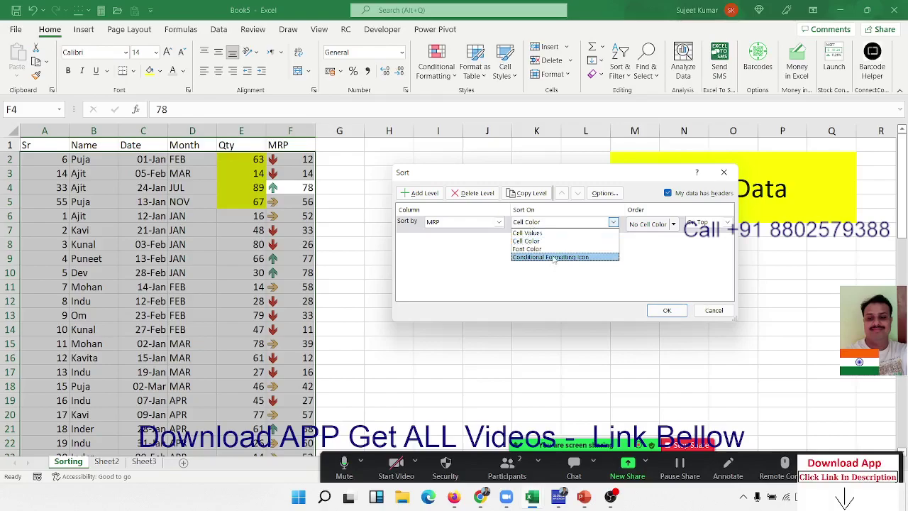
{"action": "left_click", "coordinate": [554, 258]}
{"action": "left_click", "coordinate": [672, 225]}
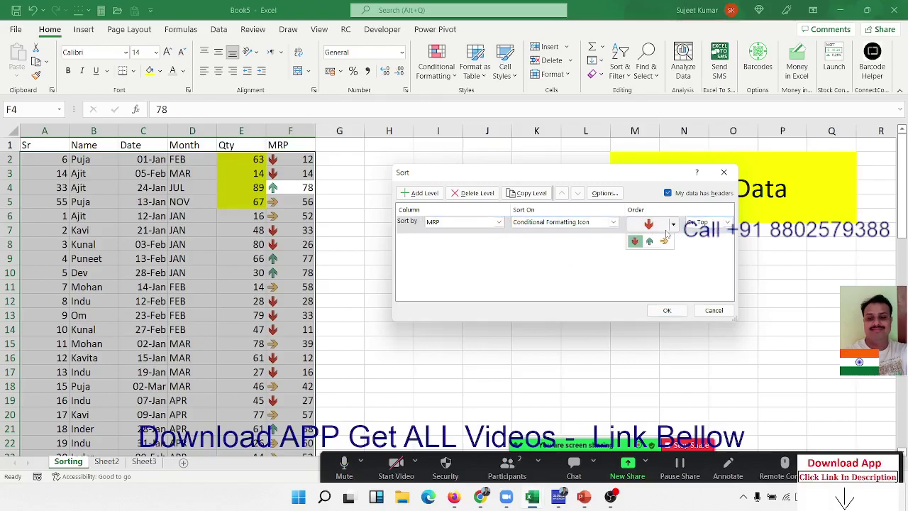
{"action": "left_click", "coordinate": [649, 242]}
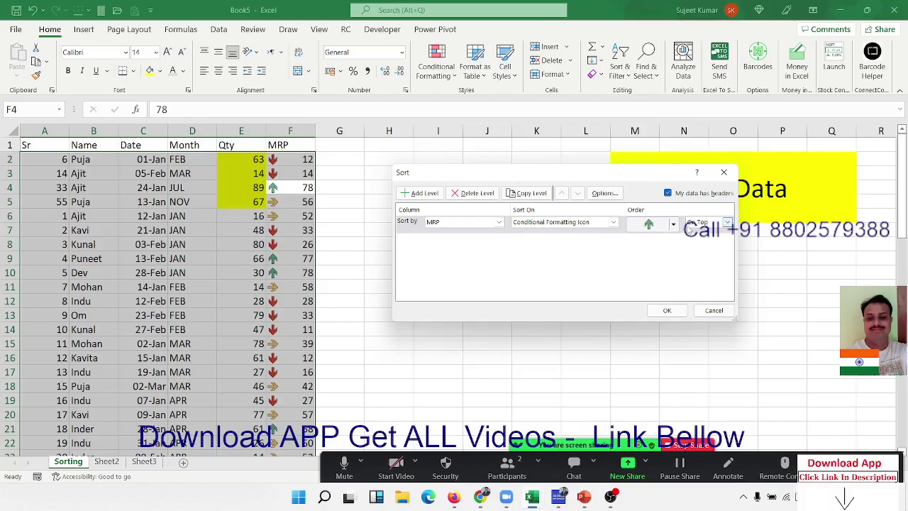
{"action": "left_click", "coordinate": [699, 223]}
{"action": "left_click", "coordinate": [692, 232]}
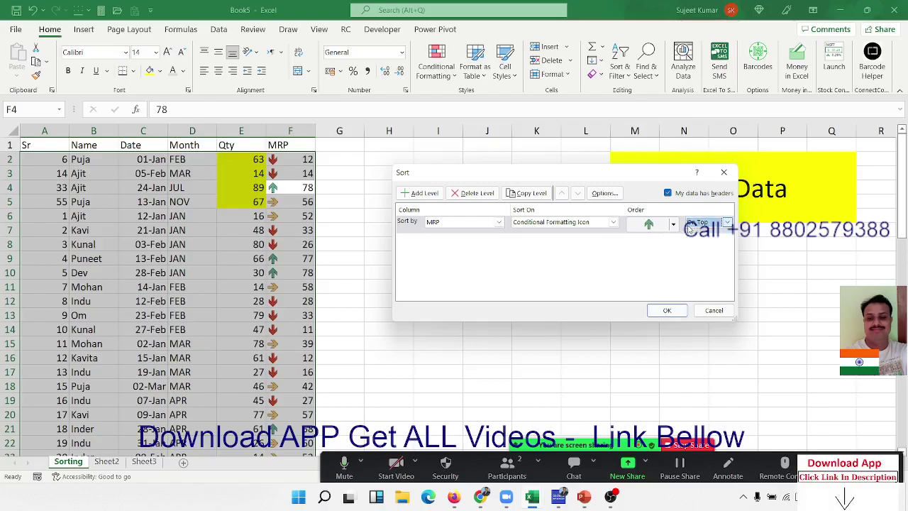
{"action": "left_click", "coordinate": [665, 310]}
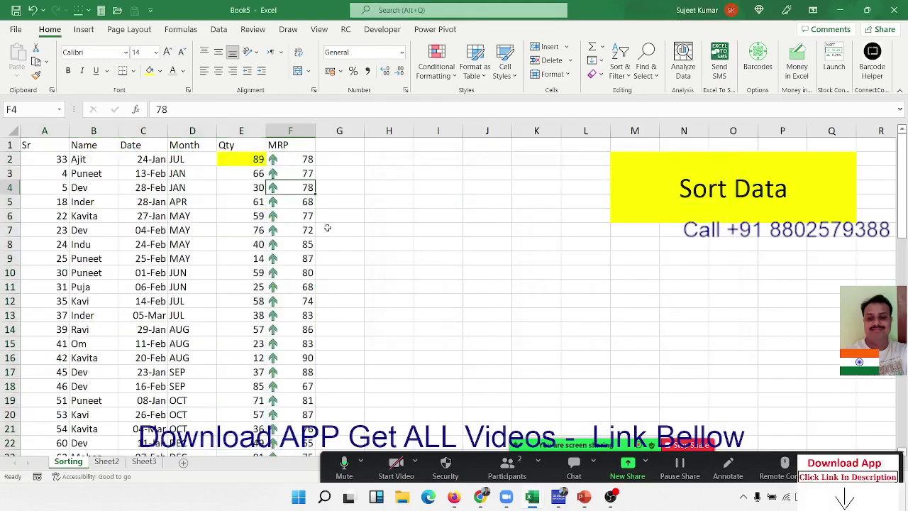
Step: Append 'Part-1' to the merged title so it reads 'Sort Data Part-1'
{"action": "left_click", "coordinate": [295, 216]}
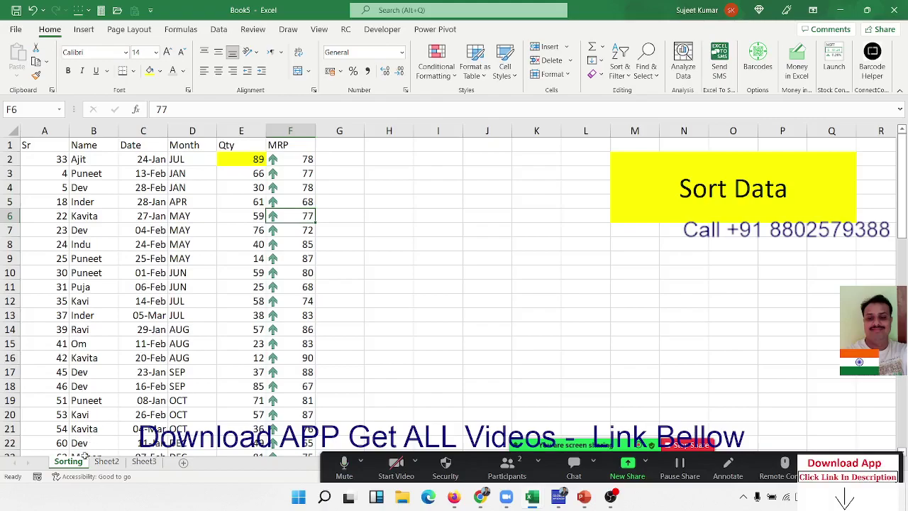
{"action": "double_click", "coordinate": [811, 187]}
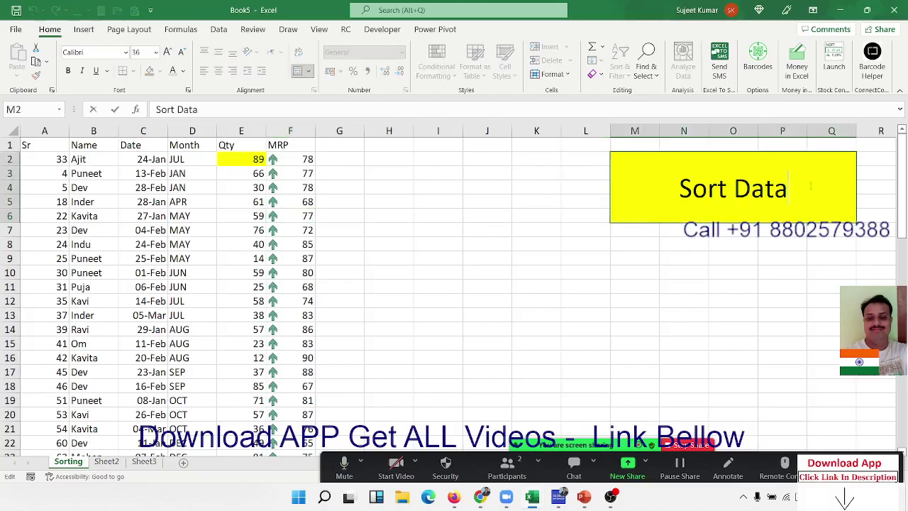
{"action": "type", "text": " P"}
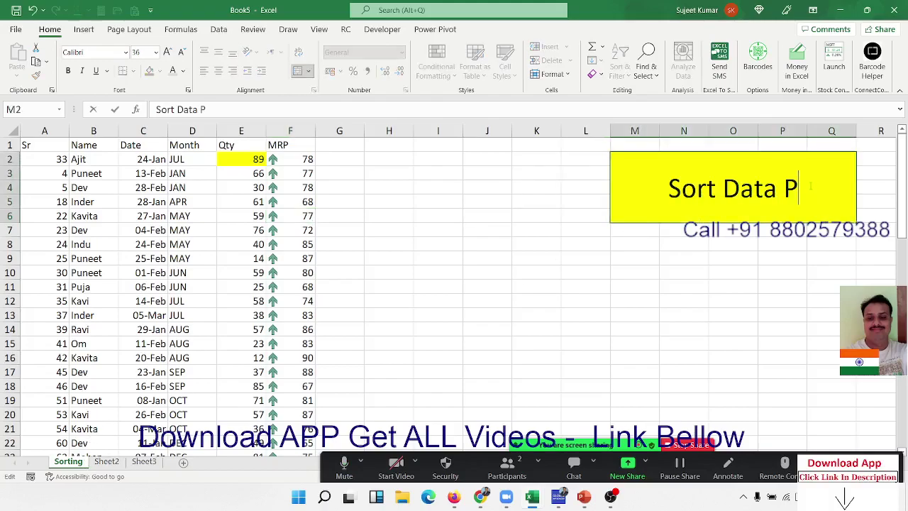
{"action": "type", "text": "art-"}
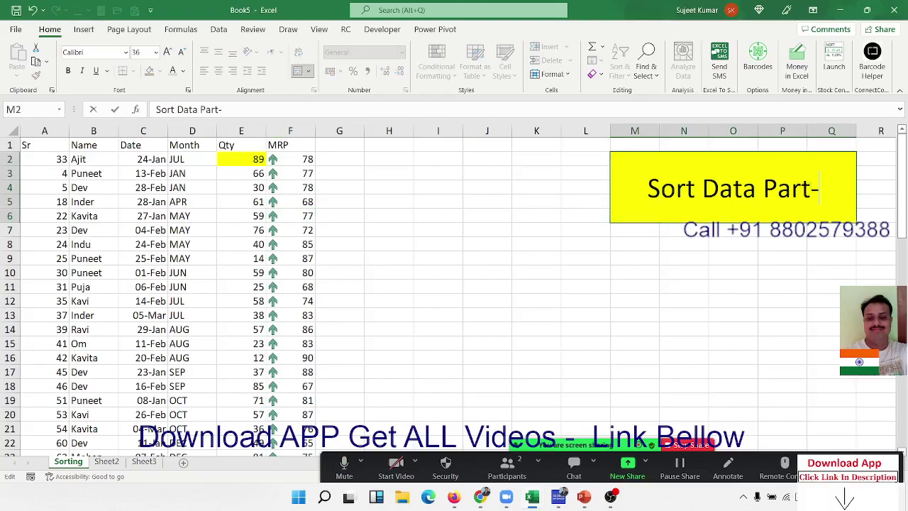
{"action": "type", "text": "1"}
{"action": "key", "text": "Return"}
{"action": "left_click", "coordinate": [224, 164]}
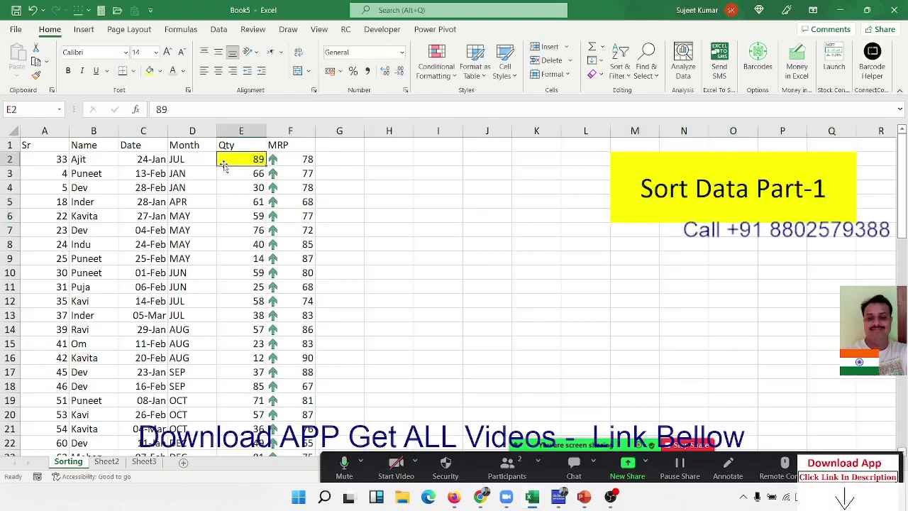
Step: Start Save As with the file type set to Excel Workbook
{"action": "left_click", "coordinate": [15, 29]}
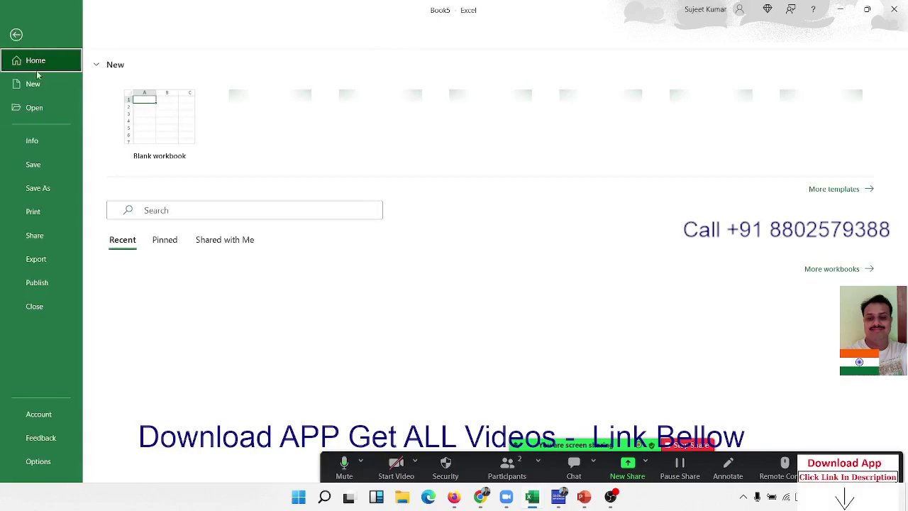
{"action": "left_click", "coordinate": [61, 108]}
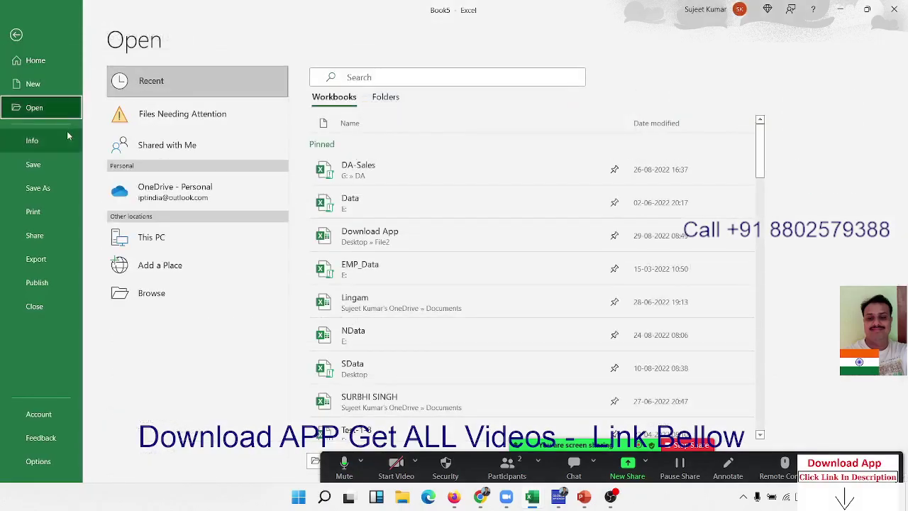
{"action": "left_click", "coordinate": [68, 195]}
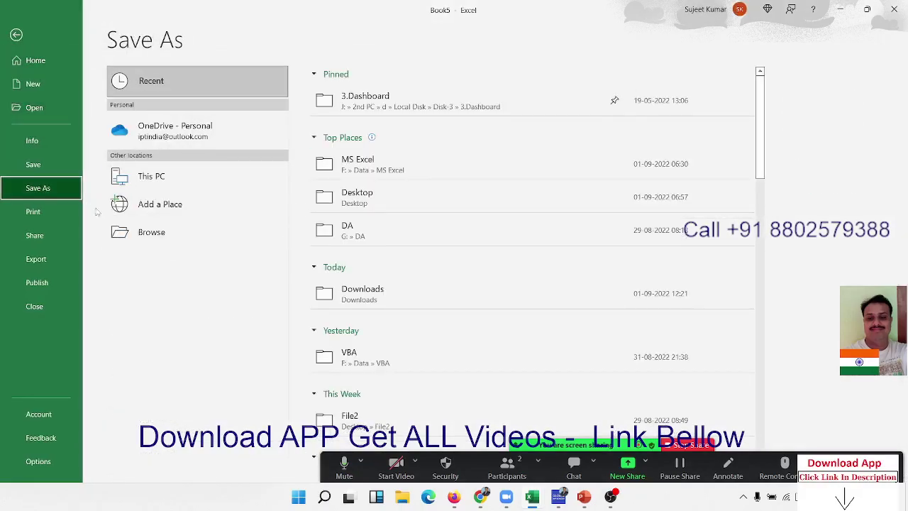
{"action": "left_click", "coordinate": [148, 234]}
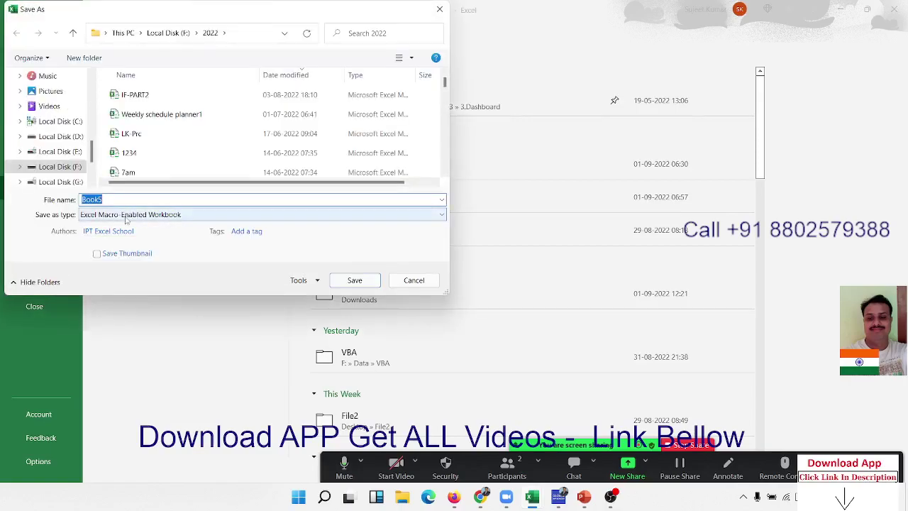
{"action": "left_click", "coordinate": [128, 214]}
{"action": "left_click", "coordinate": [126, 225]}
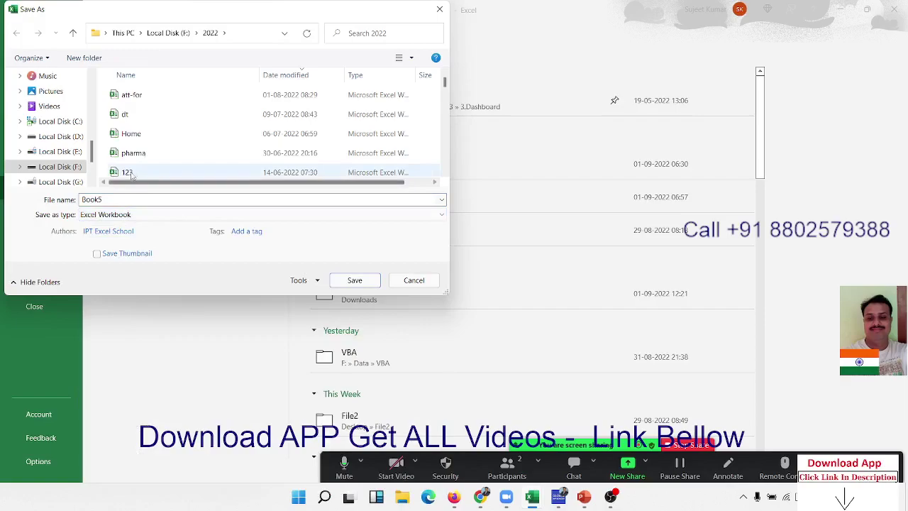
Step: Save the workbook as 'Sorting' in F:\Data\MS Excel
{"action": "left_click", "coordinate": [170, 34]}
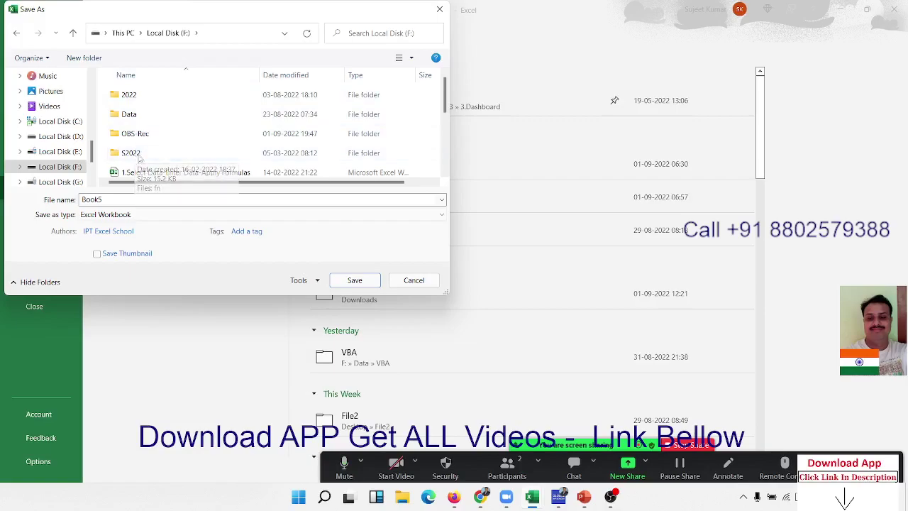
{"action": "double_click", "coordinate": [142, 119]}
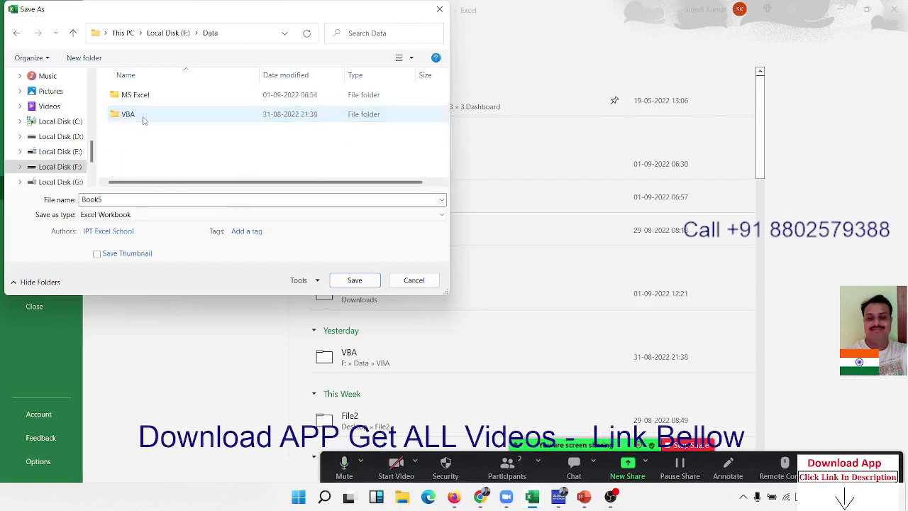
{"action": "left_click", "coordinate": [140, 104]}
{"action": "double_click", "coordinate": [139, 105]}
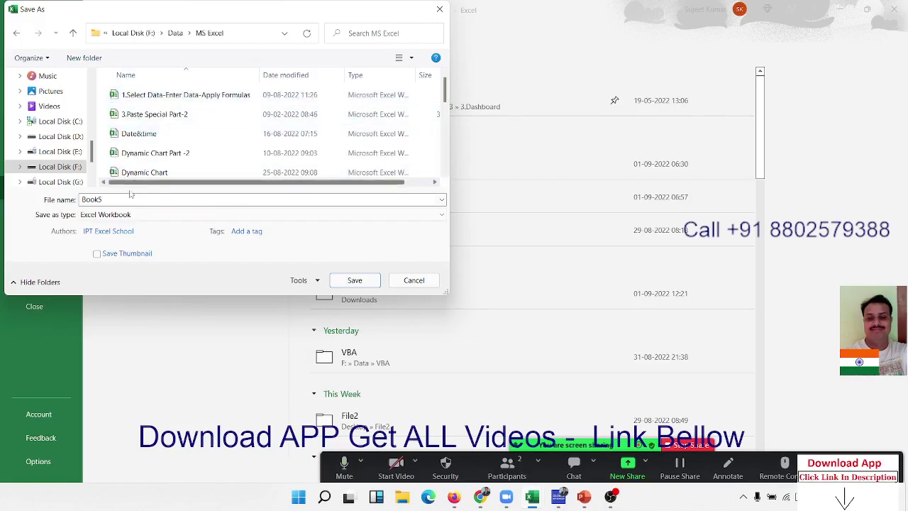
{"action": "double_click", "coordinate": [128, 199]}
{"action": "type", "text": "Sort"}
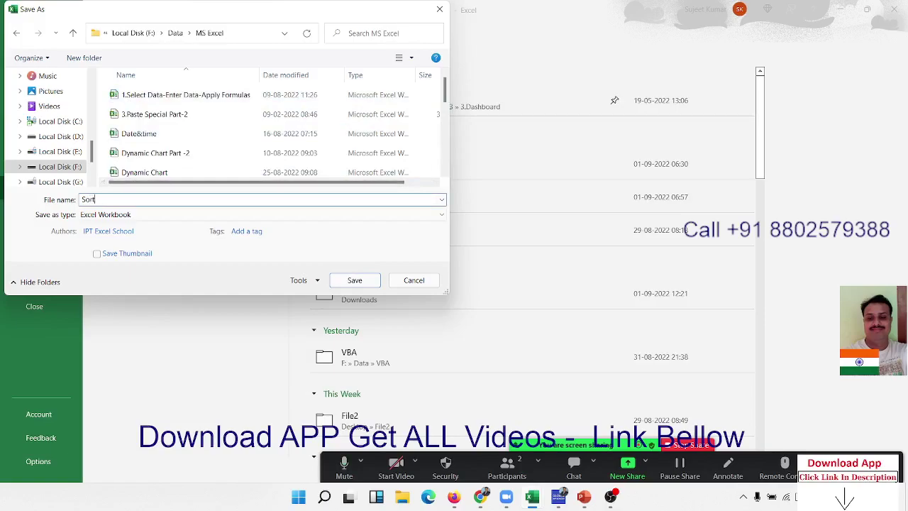
{"action": "type", "text": "ing"}
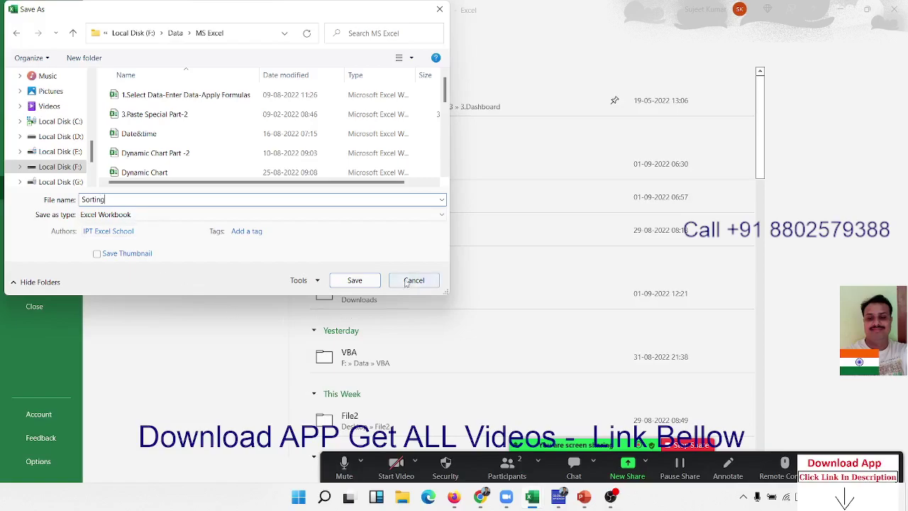
{"action": "left_click", "coordinate": [363, 278]}
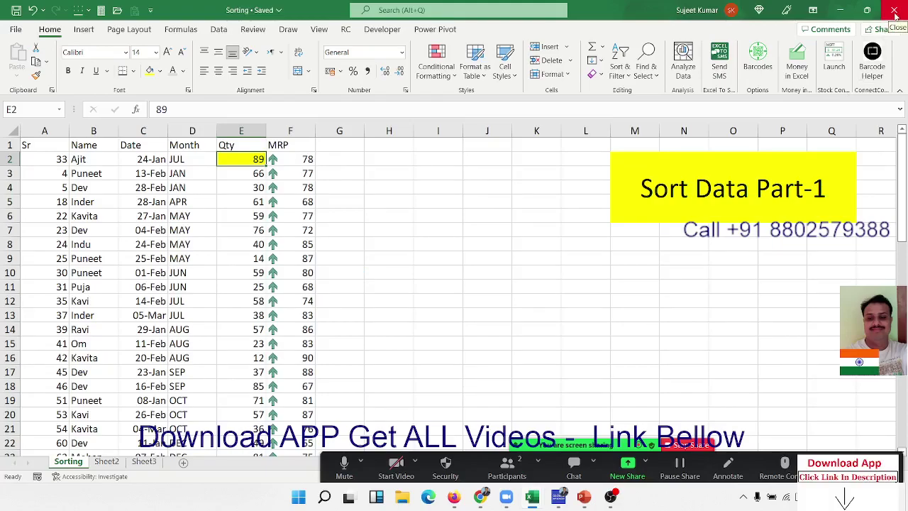
Step: Clear the arrow icon set from the MRP column
{"action": "left_click", "coordinate": [895, 14]}
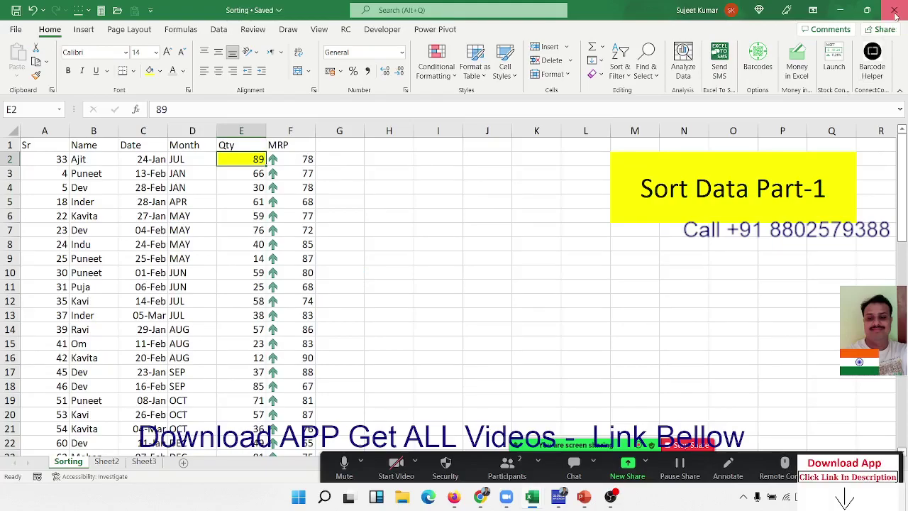
{"action": "left_click", "coordinate": [33, 145]}
{"action": "left_click", "coordinate": [436, 64]}
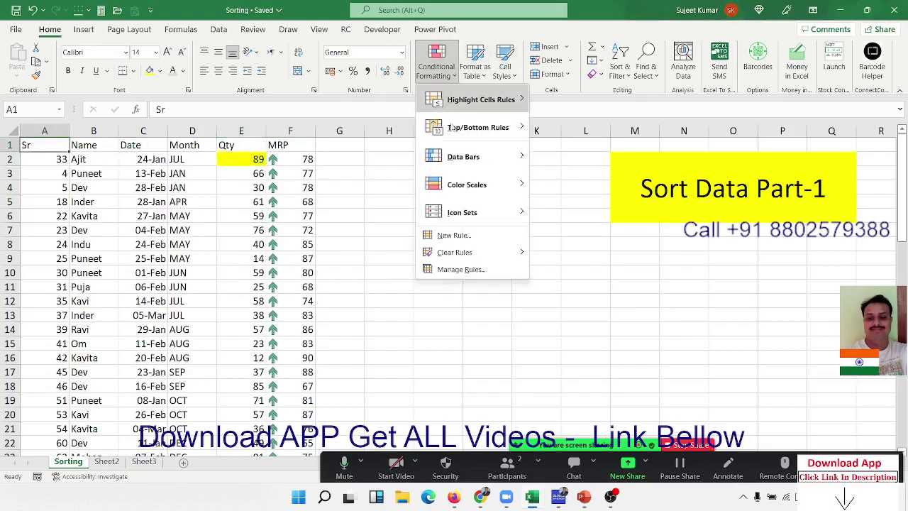
{"action": "left_click", "coordinate": [553, 270]}
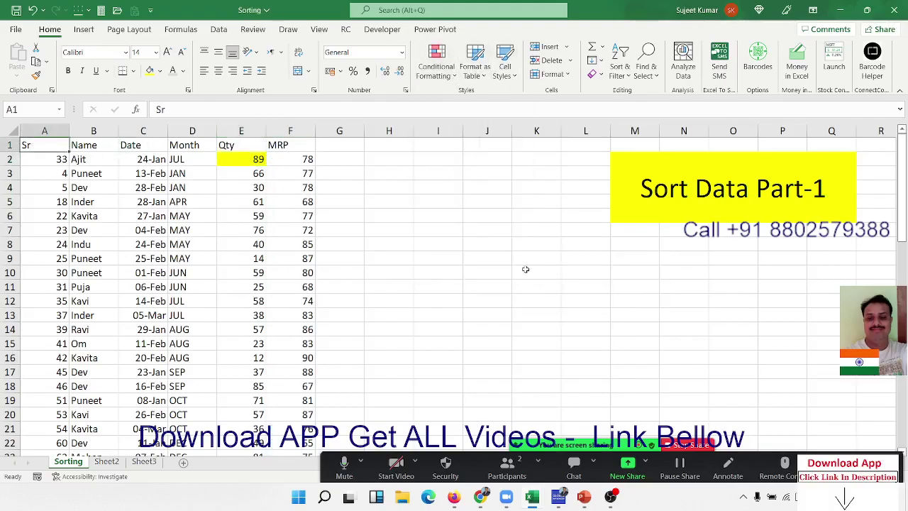
{"action": "left_click", "coordinate": [294, 214]}
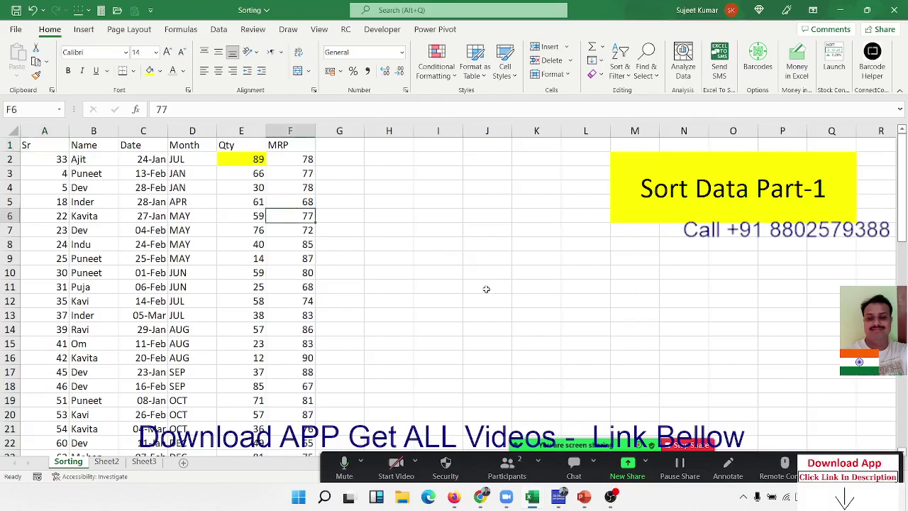
{"action": "left_click", "coordinate": [449, 285]}
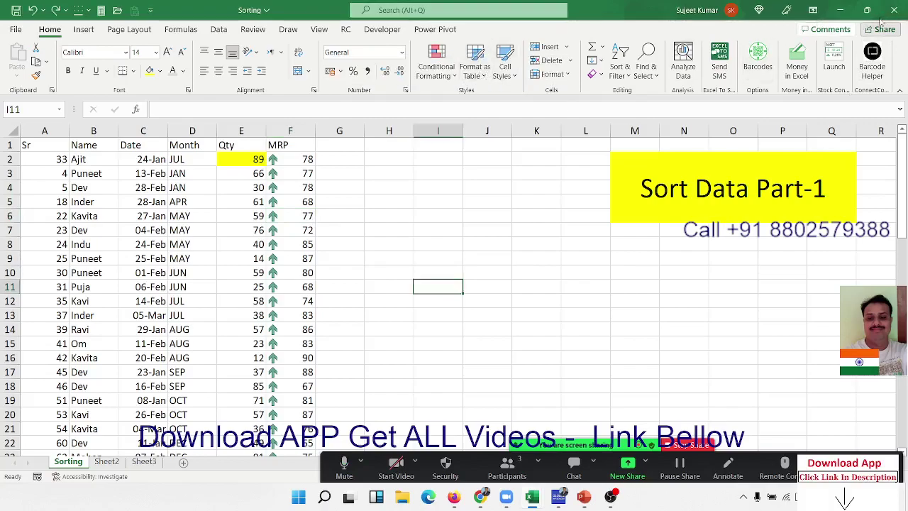
Step: Save and close the Sorting workbook, then open a contact's chat in WhatsApp Web
{"action": "left_click", "coordinate": [893, 11]}
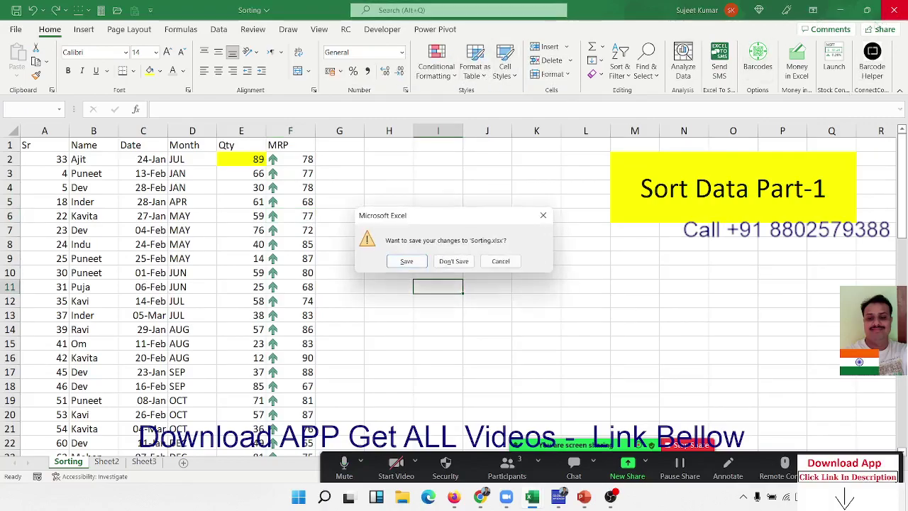
{"action": "left_click", "coordinate": [420, 258]}
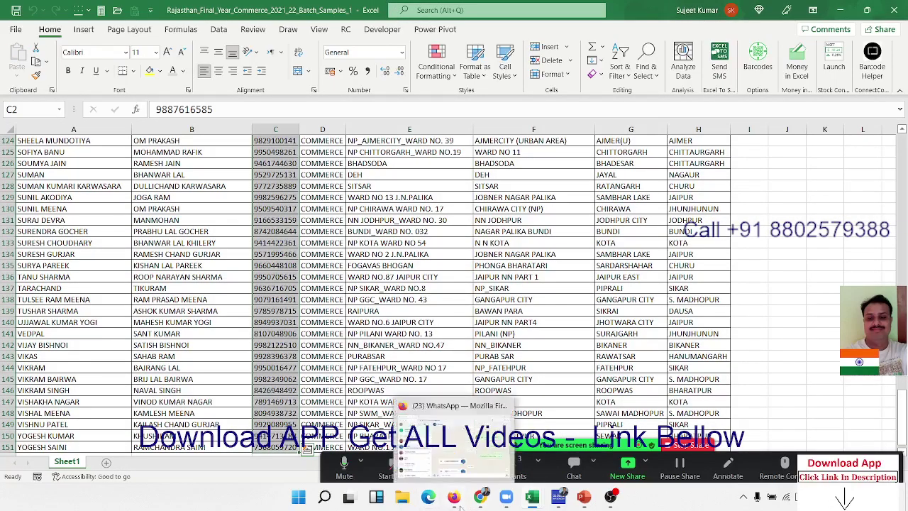
{"action": "left_click", "coordinate": [457, 499]}
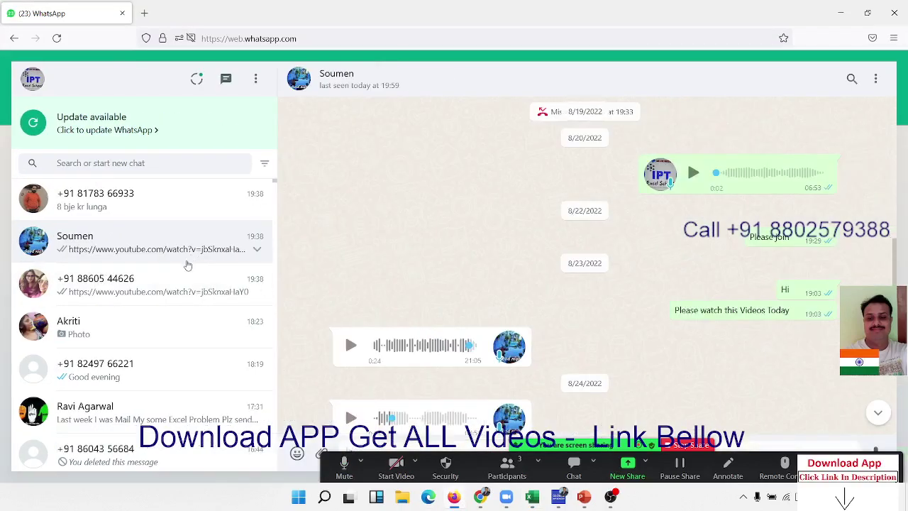
{"action": "left_click", "coordinate": [179, 293]}
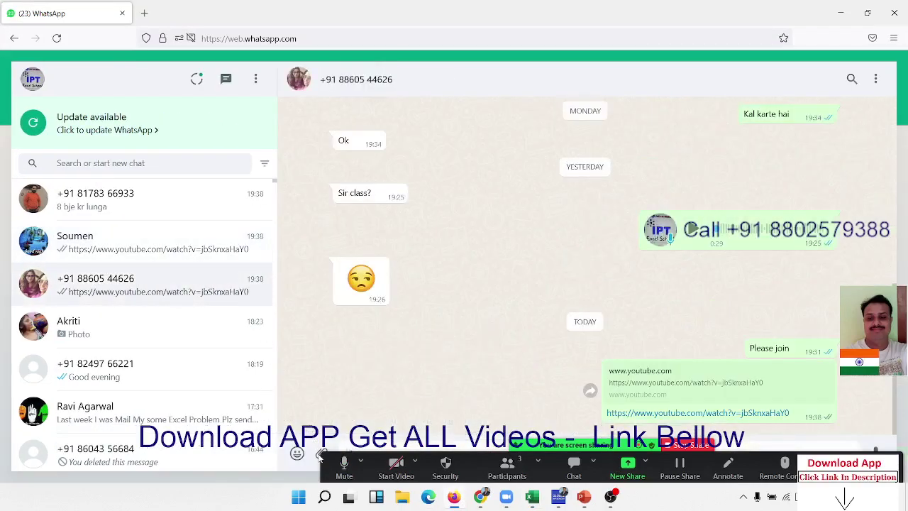